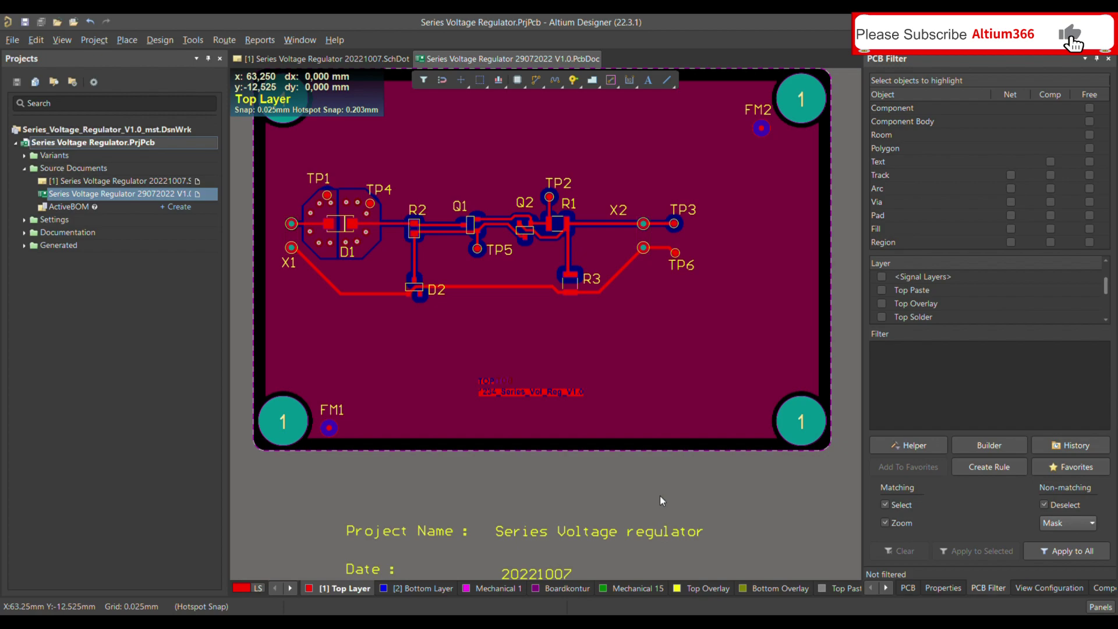
Step: Look over the Series Voltage Regulator schematic and PCB layout, and check the list of available panels
ctrl+scroll(643, 492, down, 1)
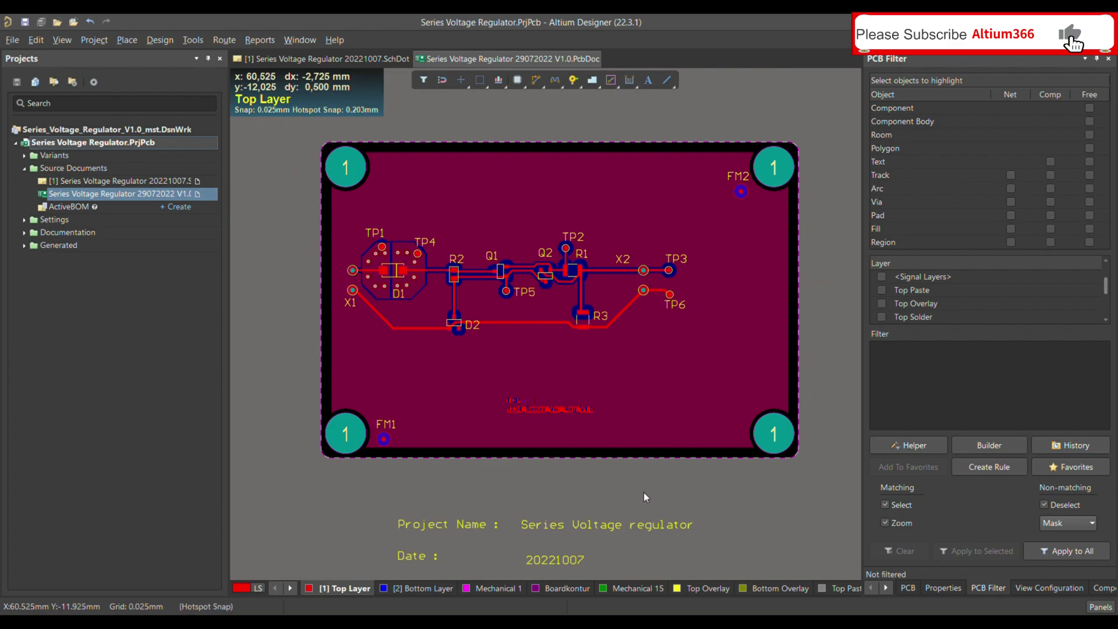
click(371, 60)
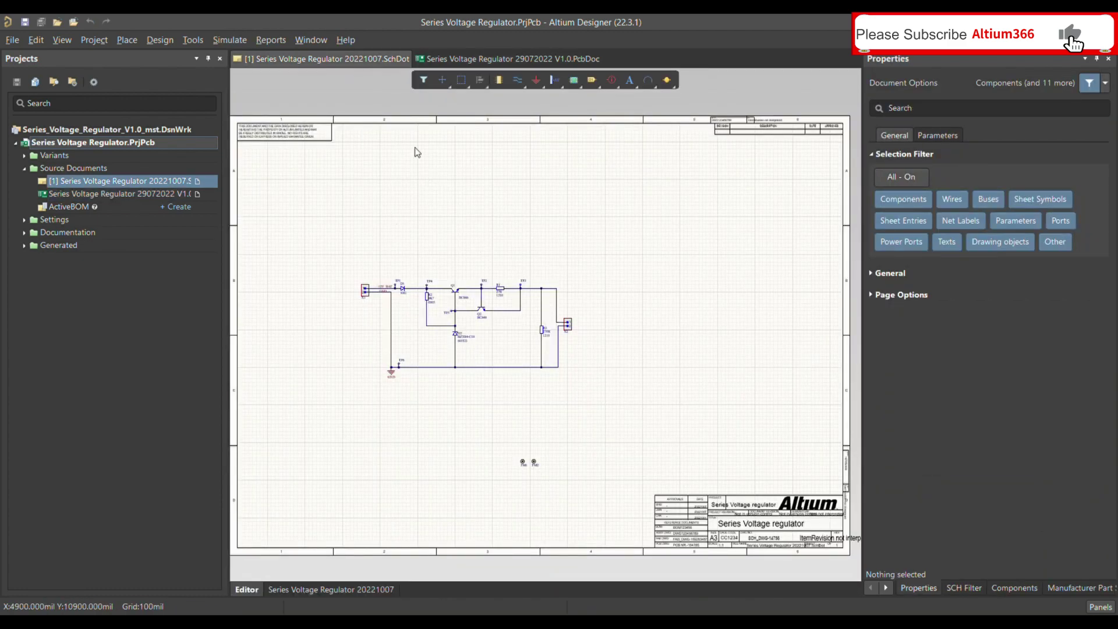
click(506, 60)
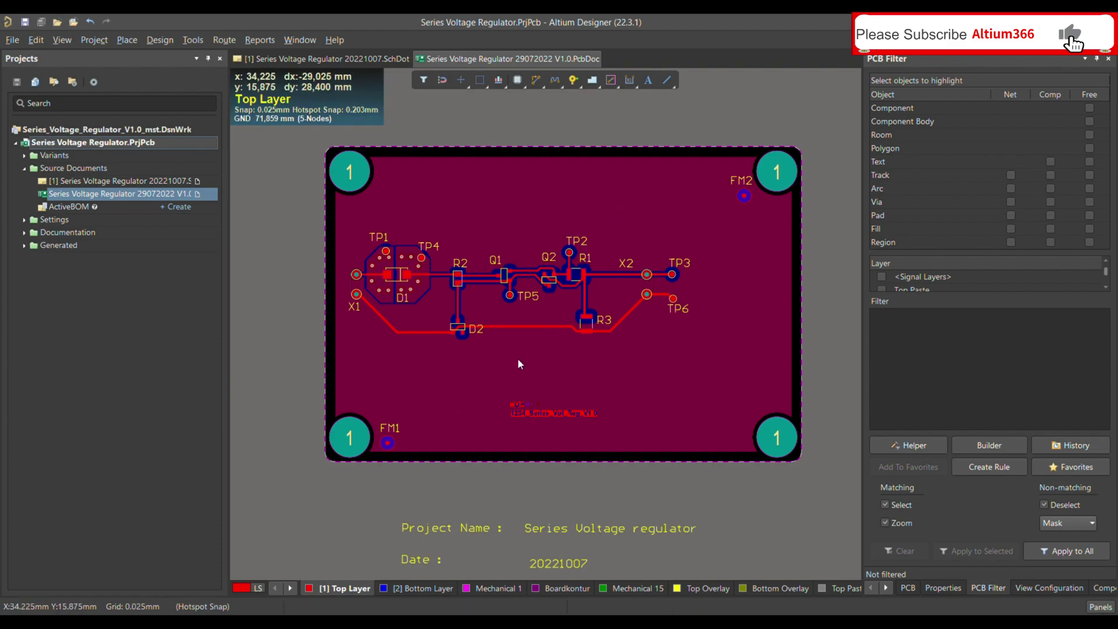
ctrl+scroll(492, 240, up, 2)
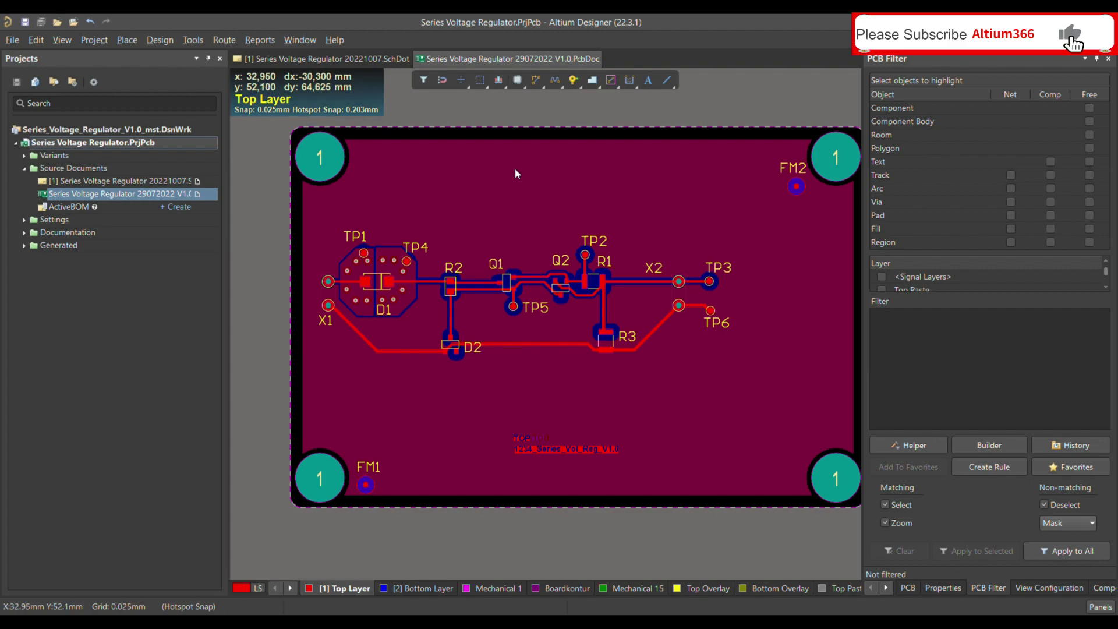
click(1101, 607)
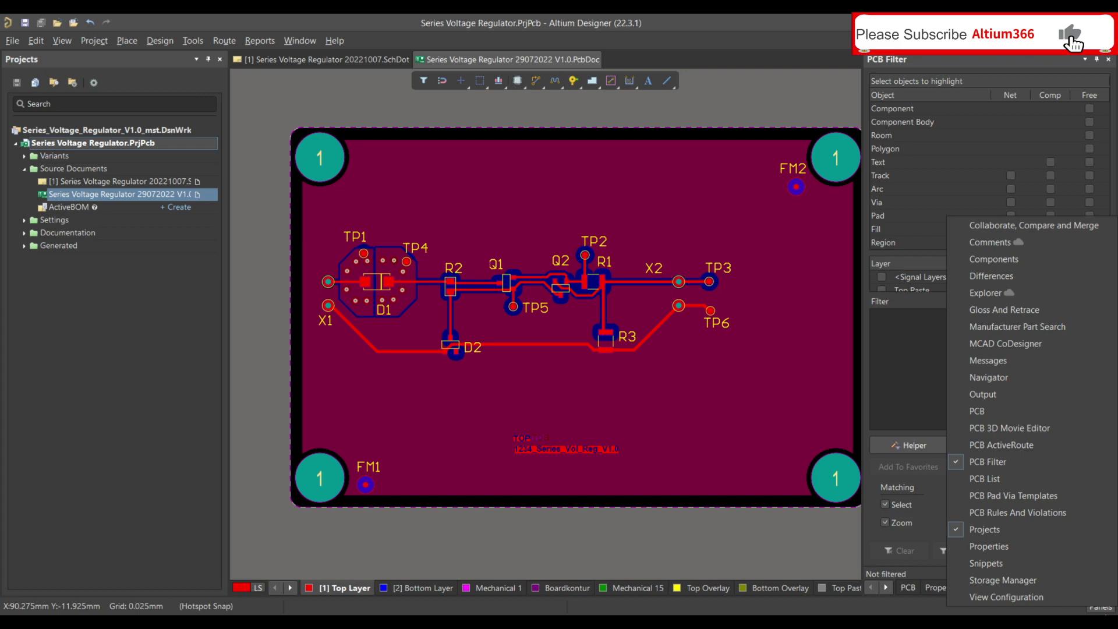
key(Escape)
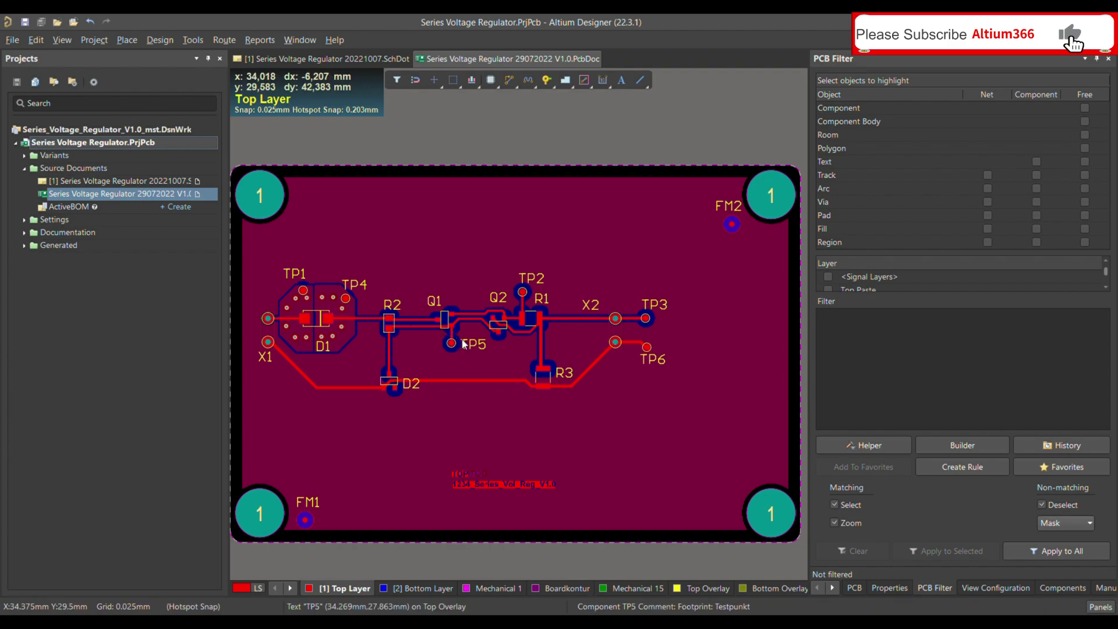
Step: Enlarge the layer list of the PCB Filter and look through the layers it offers
click(860, 327)
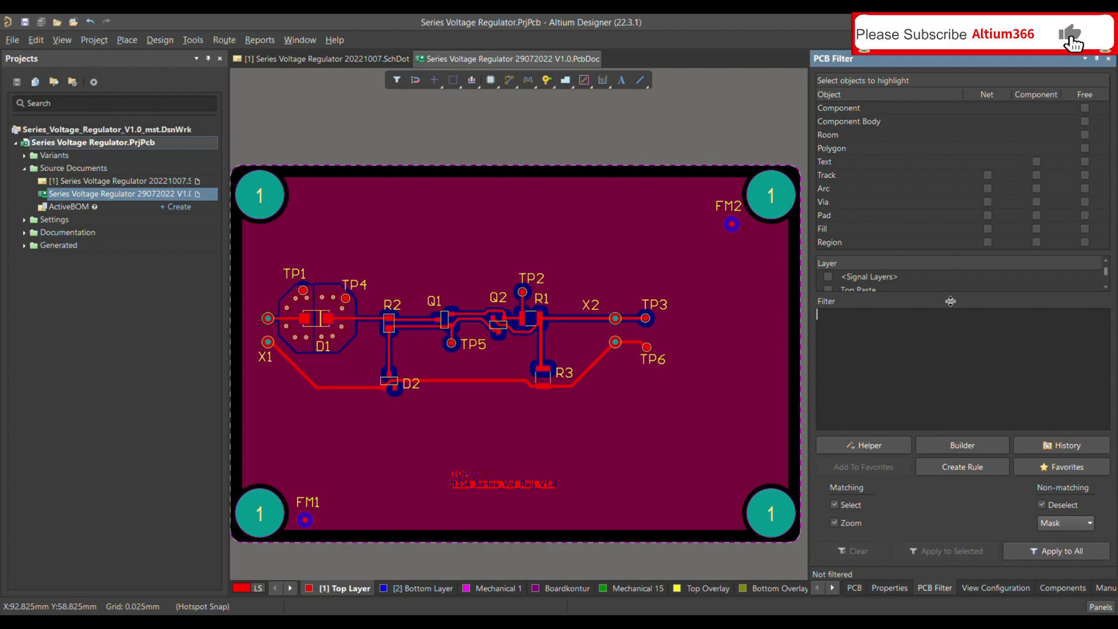
drag(950, 301, 984, 371)
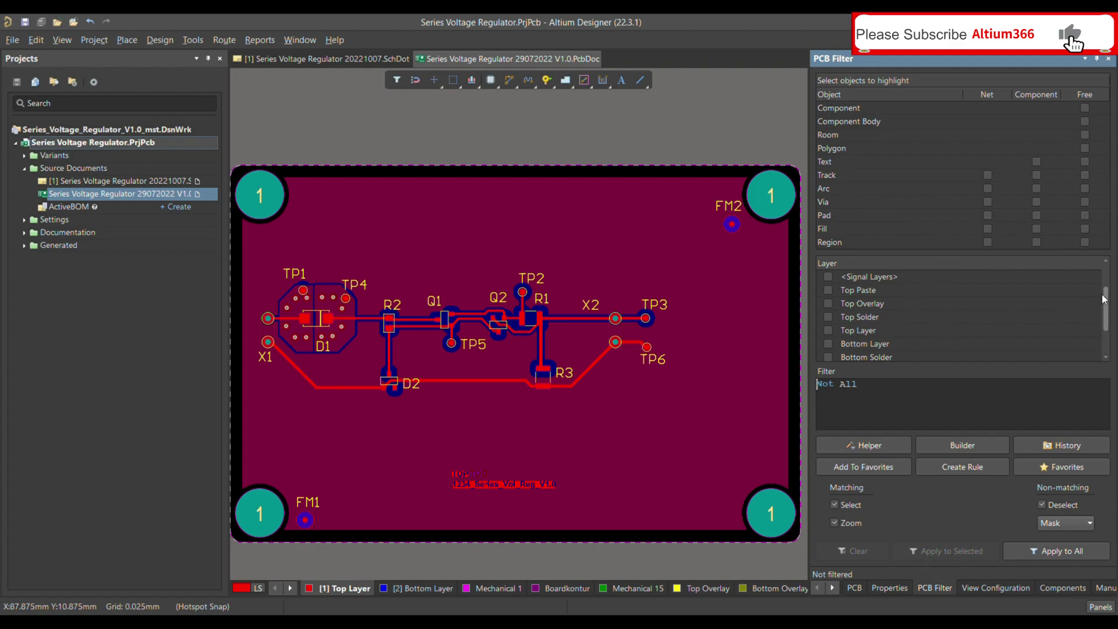
scroll(1104, 303, up, 2)
scroll(1109, 301, down, 2)
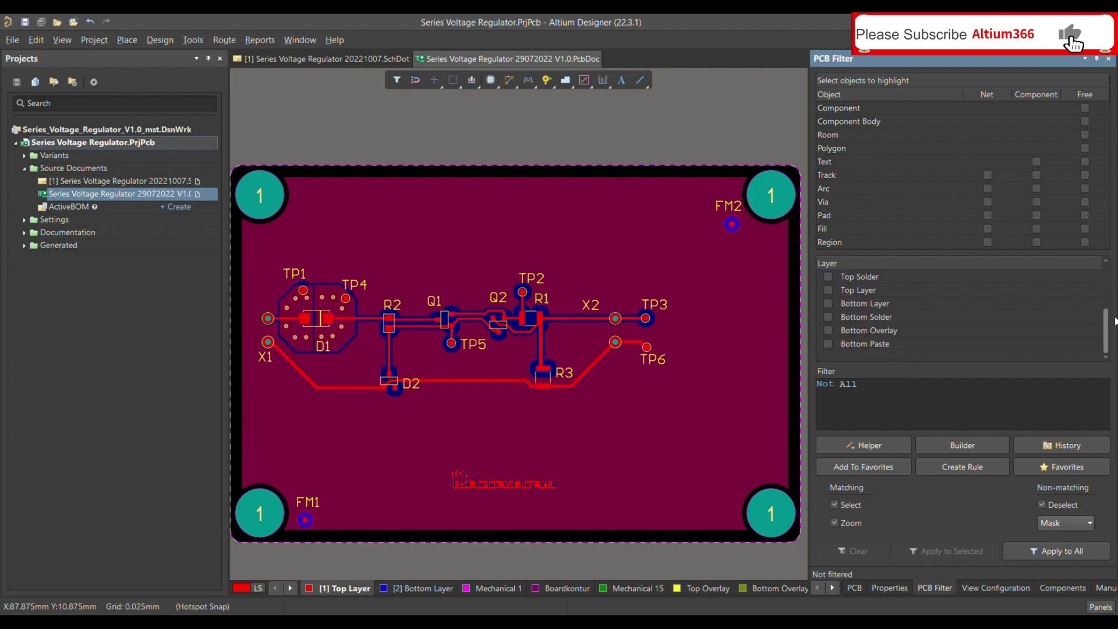
scroll(1057, 290, up, 2)
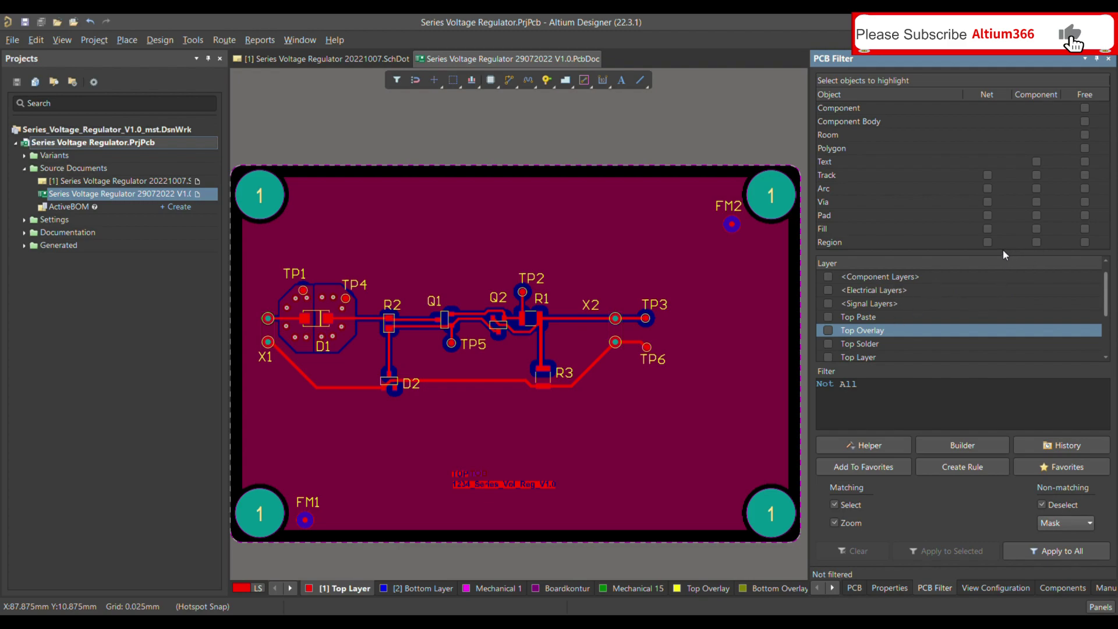
Step: Replace the filter query with ObjectKind='Text', apply it to all objects and clear the filter
click(1006, 401)
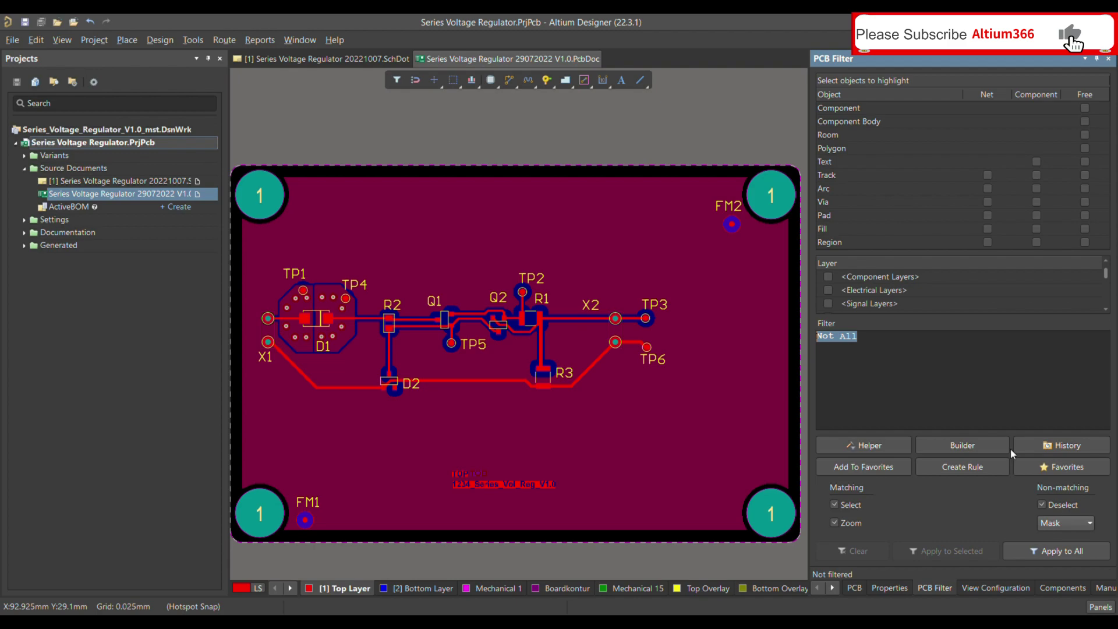
key(BackSpace)
text(oBJEctKind='Text)
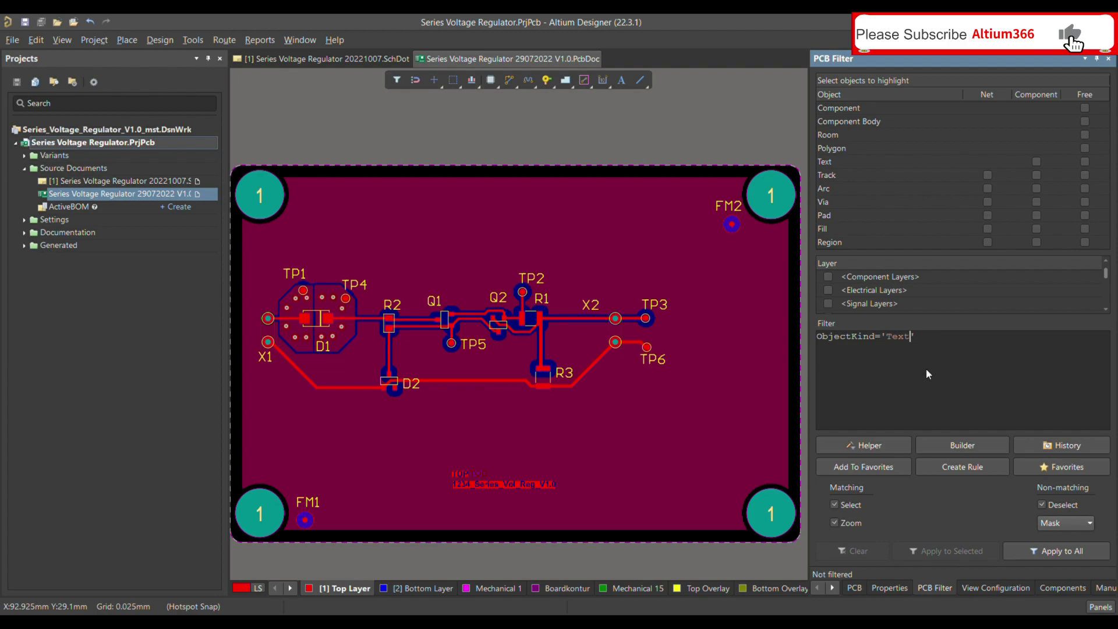
click(936, 343)
click(1069, 551)
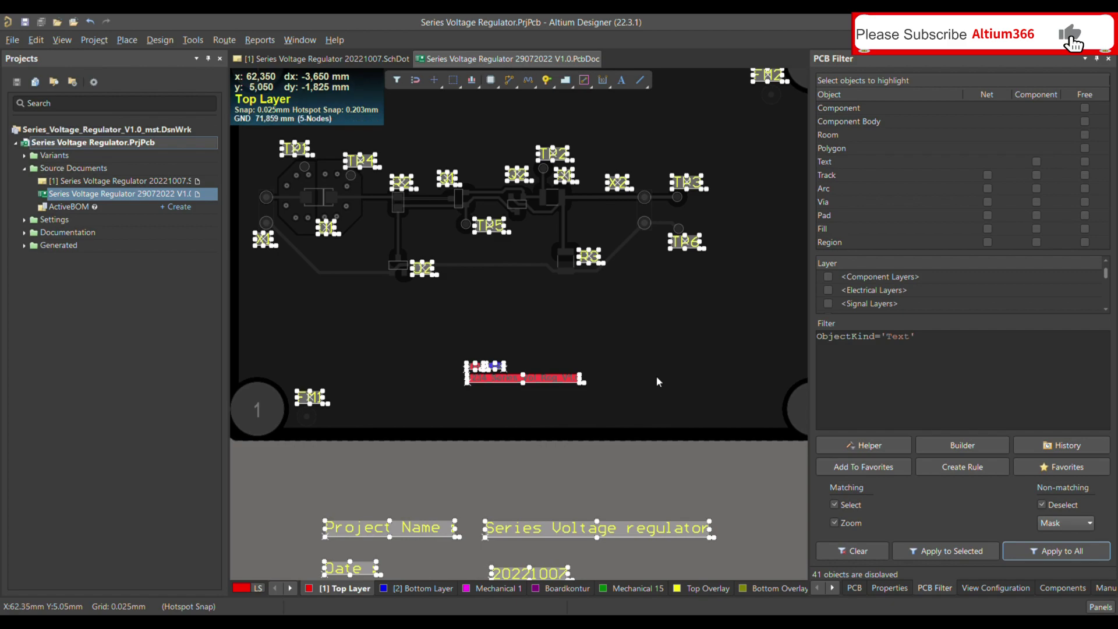
key(shift+c)
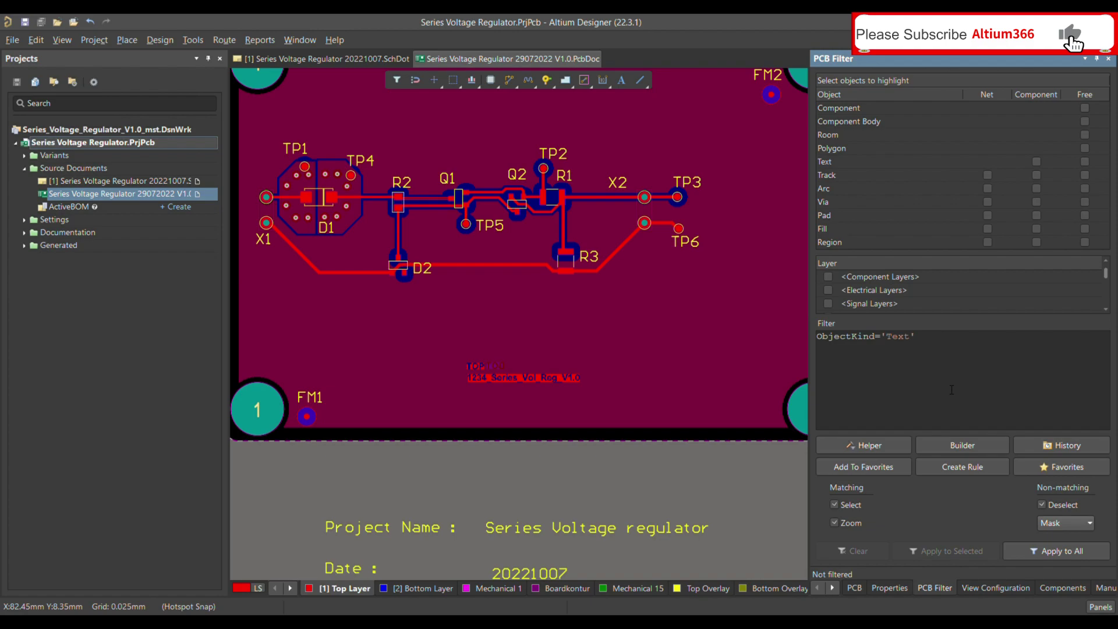
Step: Change the filter query to ObjectKind='Via', apply it and clear the filter
key(BackSpace)
key(BackSpace)
key(BackSpace)
key(BackSpace)
text(Via)
key(Return)
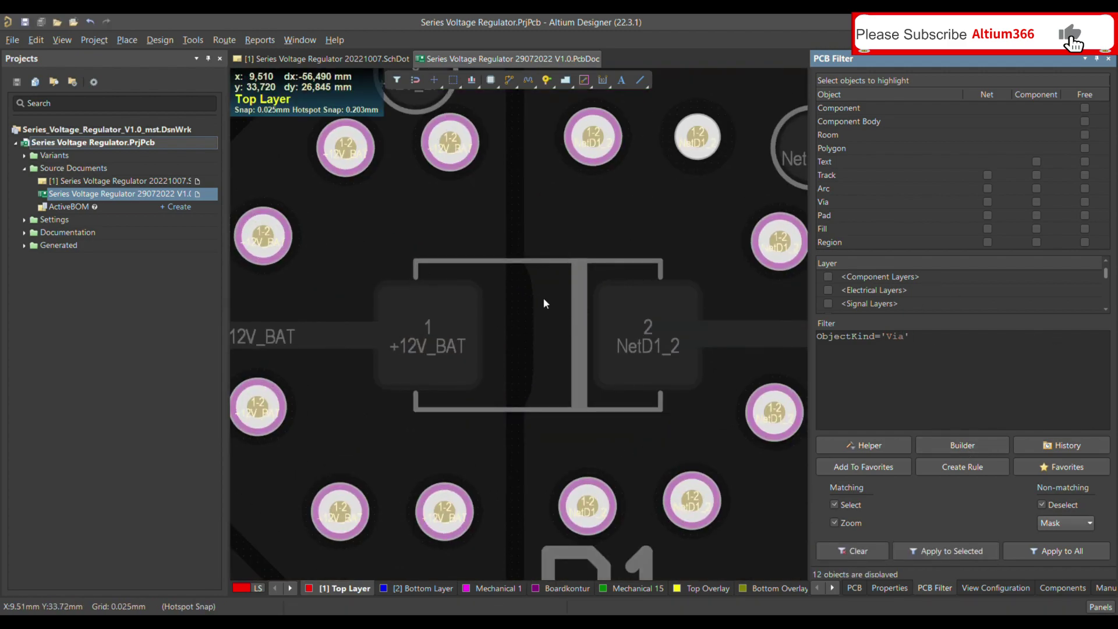
key(shift+c)
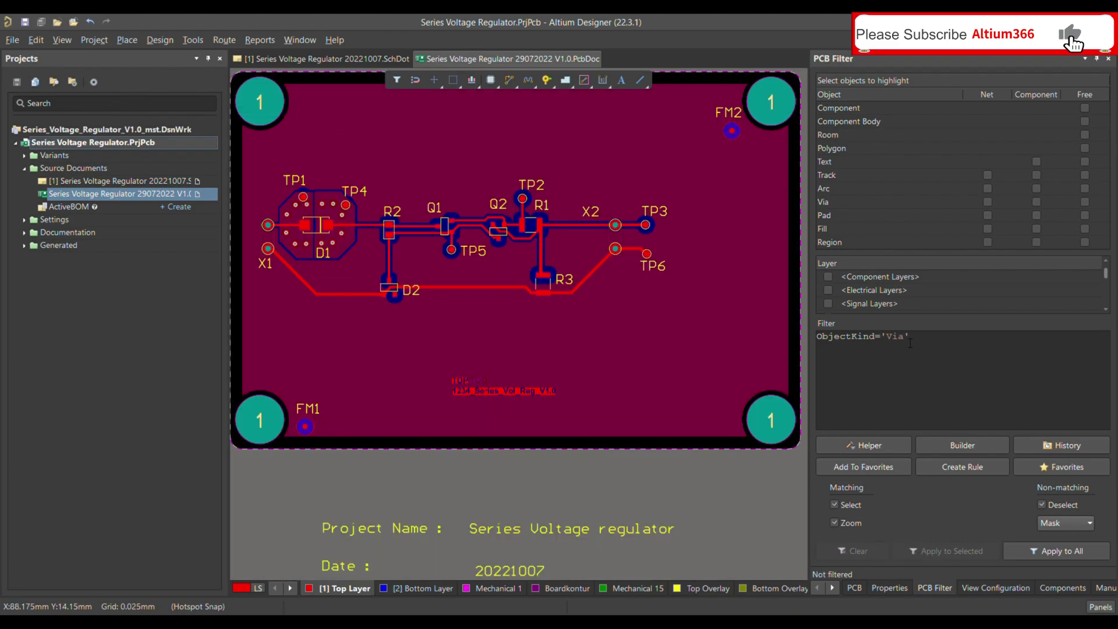
Step: Change the filter query to ObjectKind='Track' and apply it to the board
click(910, 342)
key(BackSpace)
key(BackSpace)
key(BackSpace)
key(BackSpace)
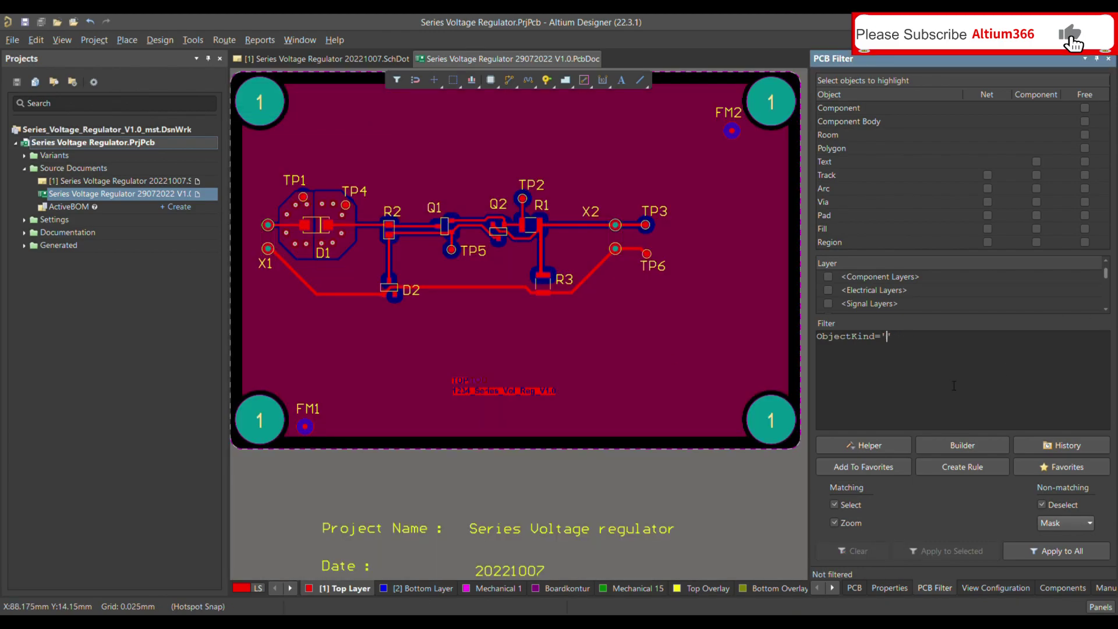
text(Trac)
text(k)
text(Width)
key(BackSpace)
key(BackSpace)
key(BackSpace)
key(BackSpace)
key(BackSpace)
key(Return)
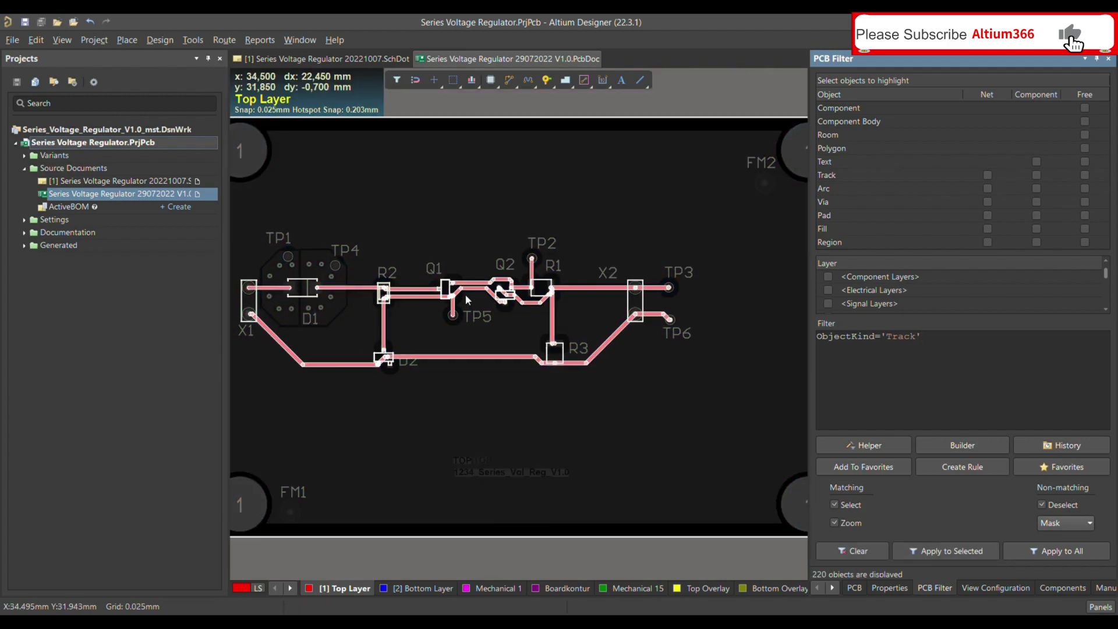
ctrl+scroll(466, 295, up, 2)
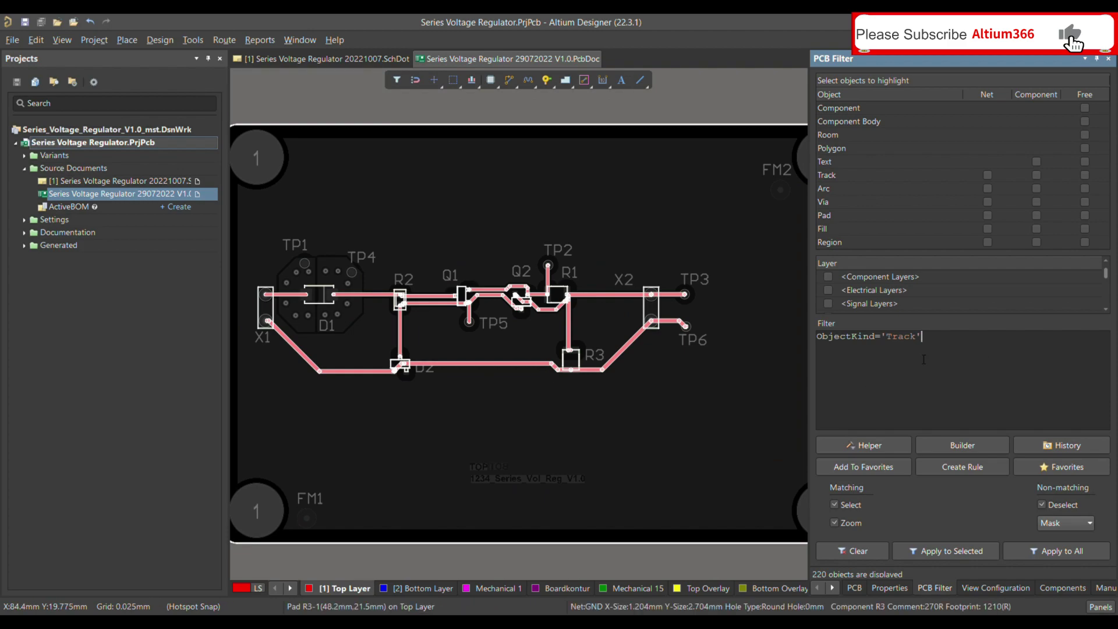
Step: Clear the active filter, extend the query to (ObjectKind='Track') And (Layer = 'Top Layer') and apply it to all objects
text())
key(Home)
text(()
key(End)
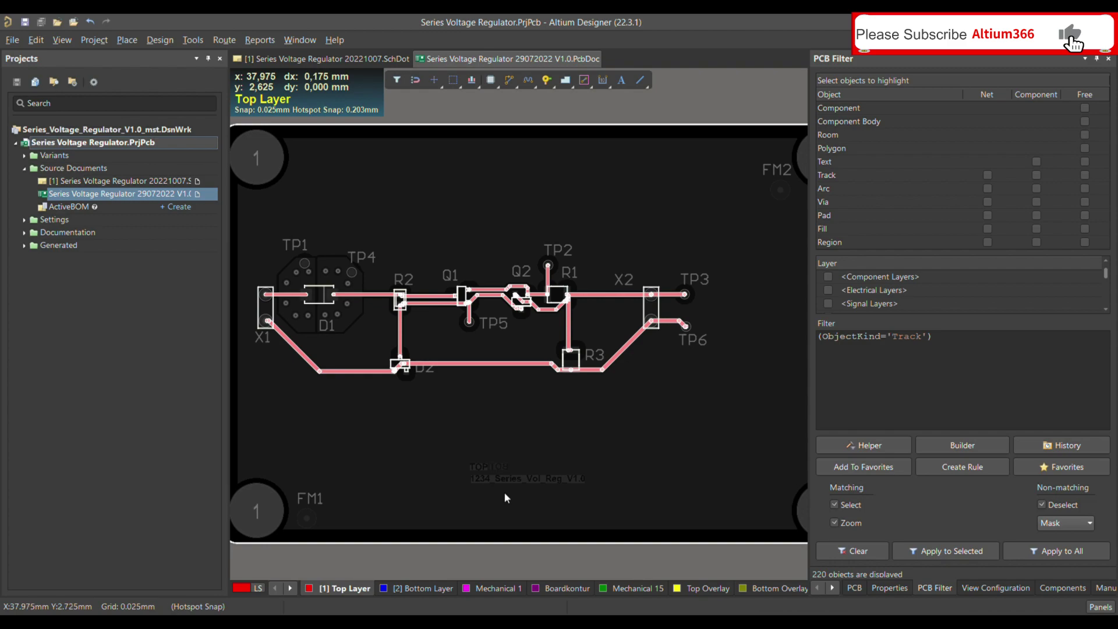
key(shift+c)
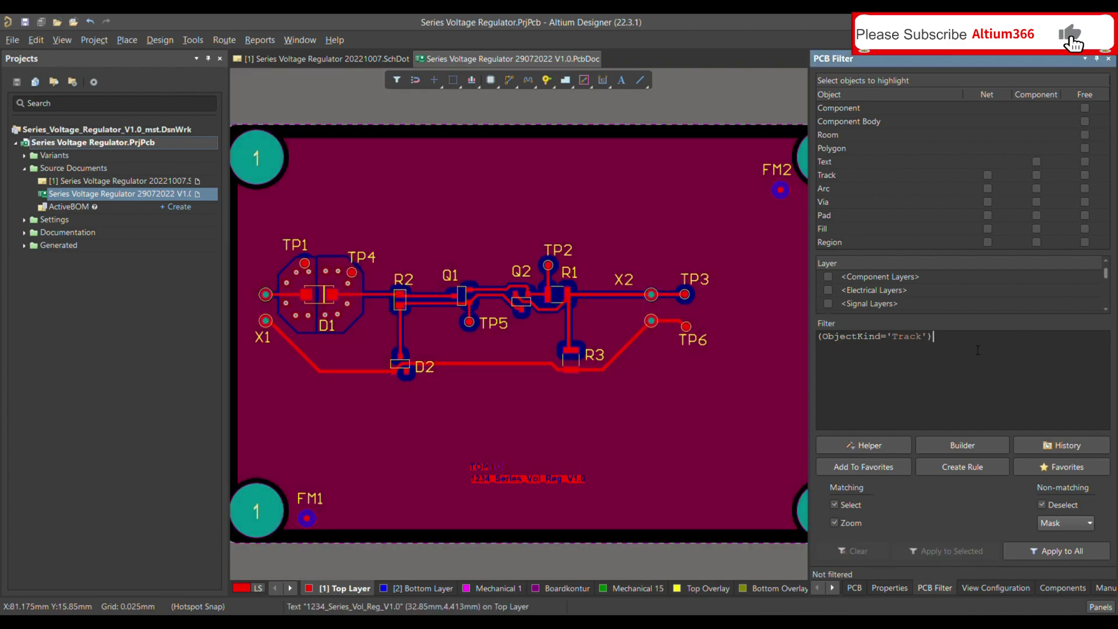
text(And (Layer = 'Top Layer'))
click(1089, 553)
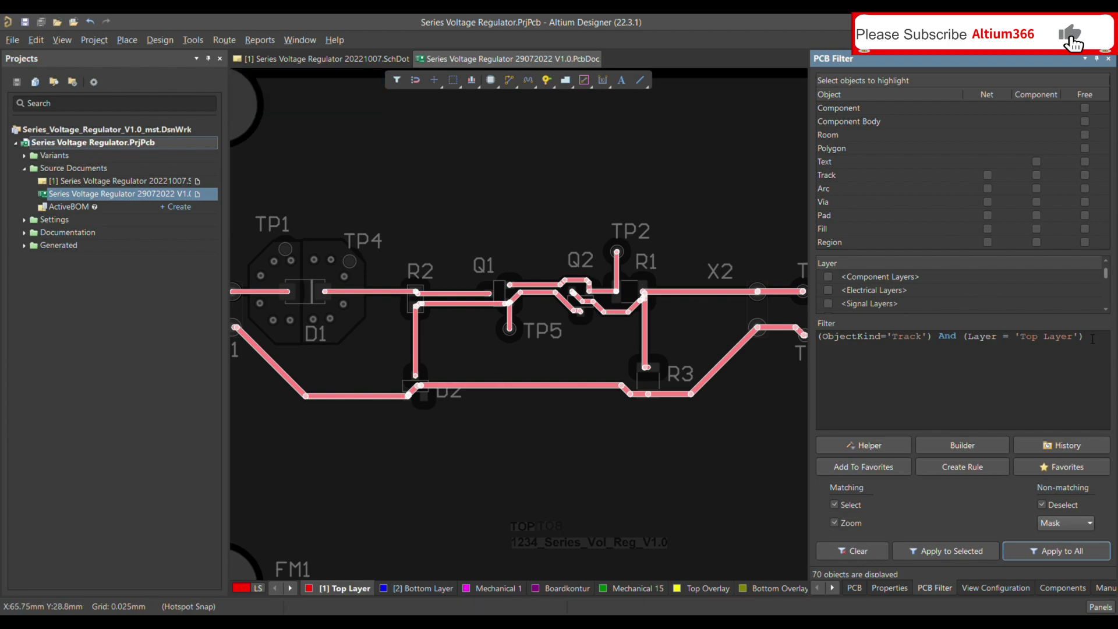
Step: Extend the query to (ObjectKind='Track') And ((Layer = 'Top Layer') or Layer = 'Bottom Layer')
click(1111, 410)
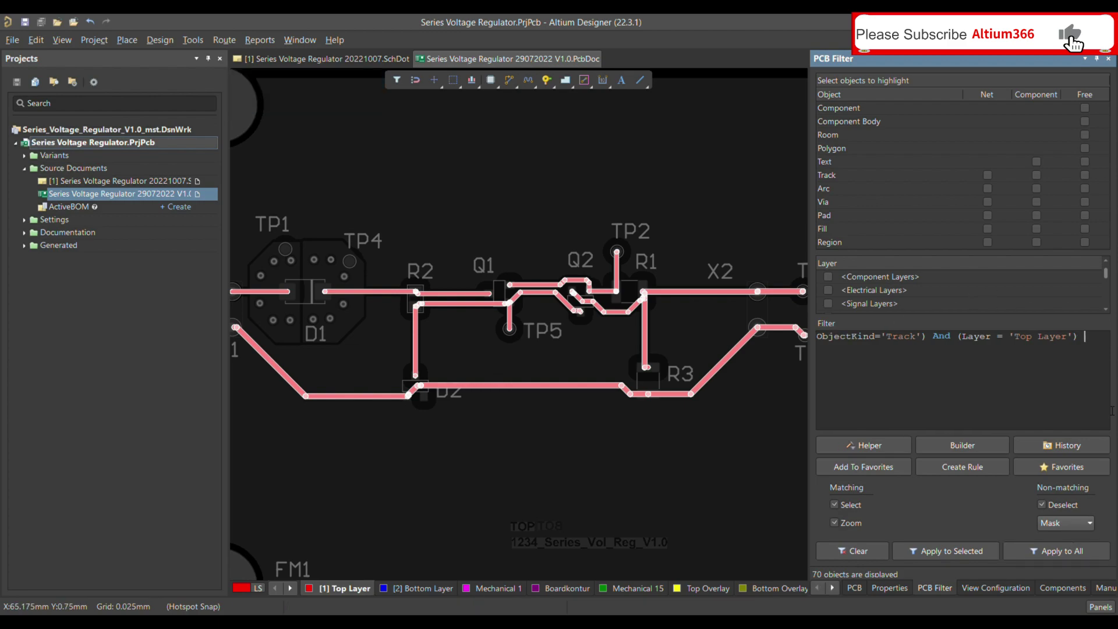
text(or Layer = ''Bottom LAyer)
key(End)
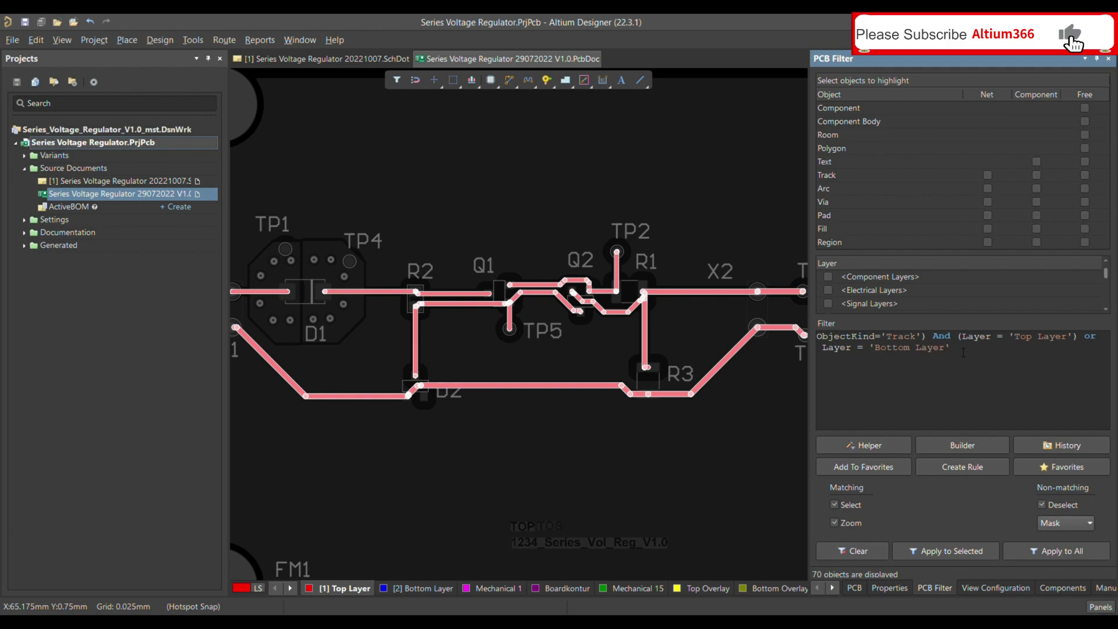
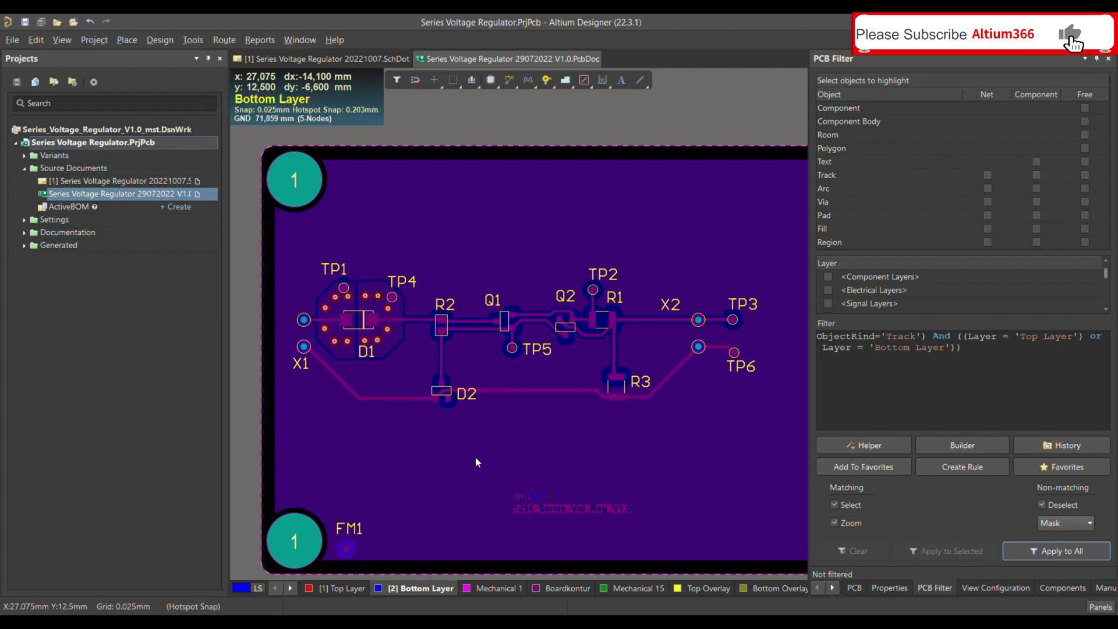
Step: Switch to single-layer mode and compare the tracks on the bottom layer with those on the top layer
key(shift+s)
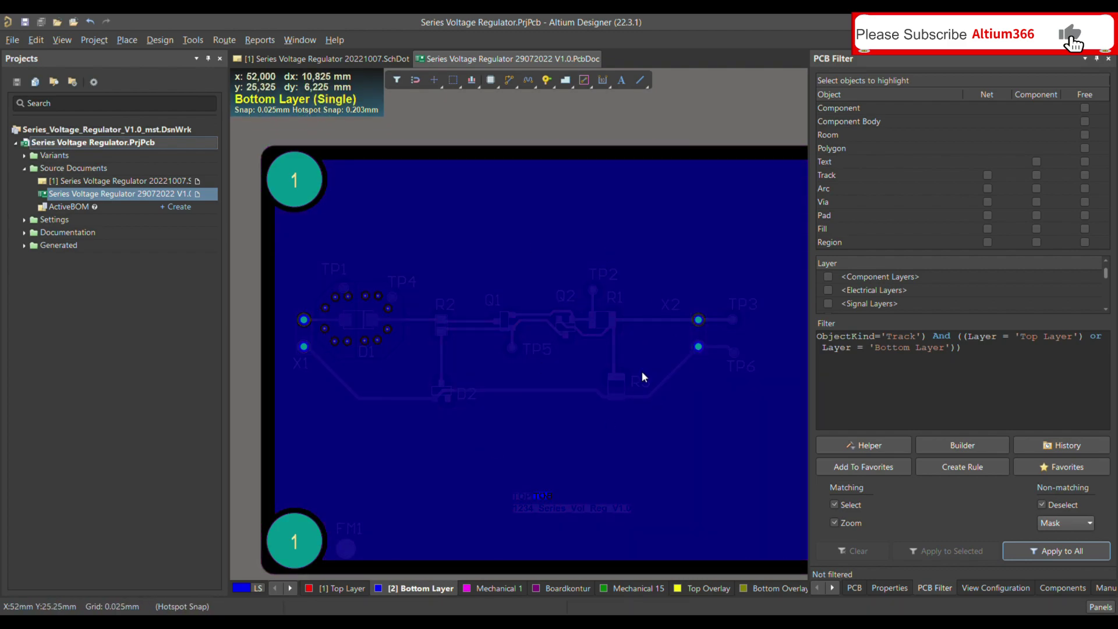
click(346, 583)
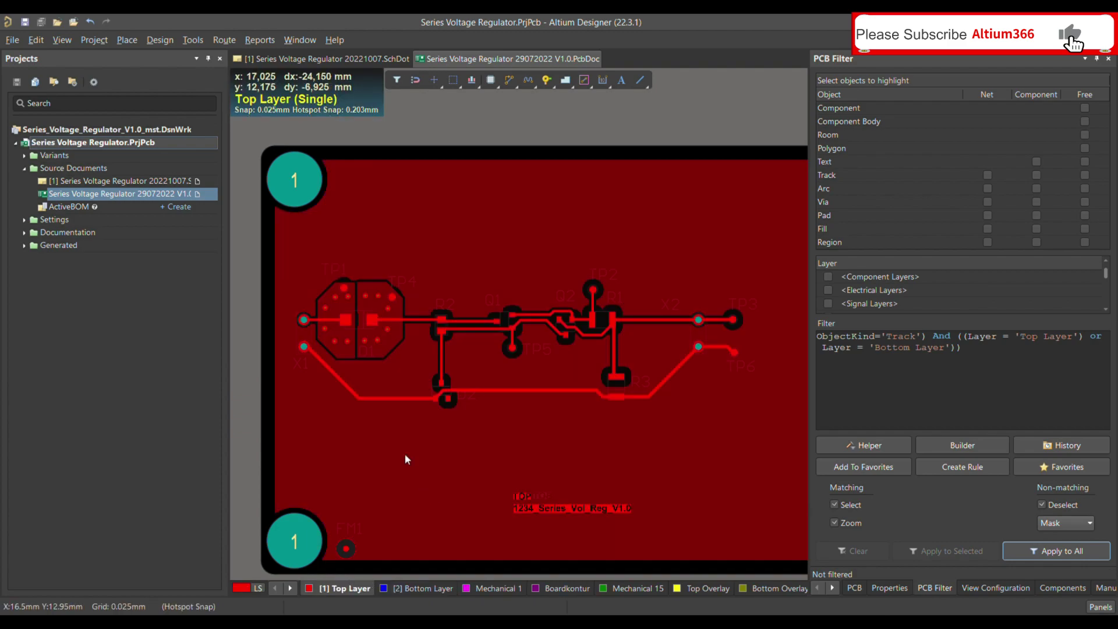
ctrl+scroll(502, 385, up, 3)
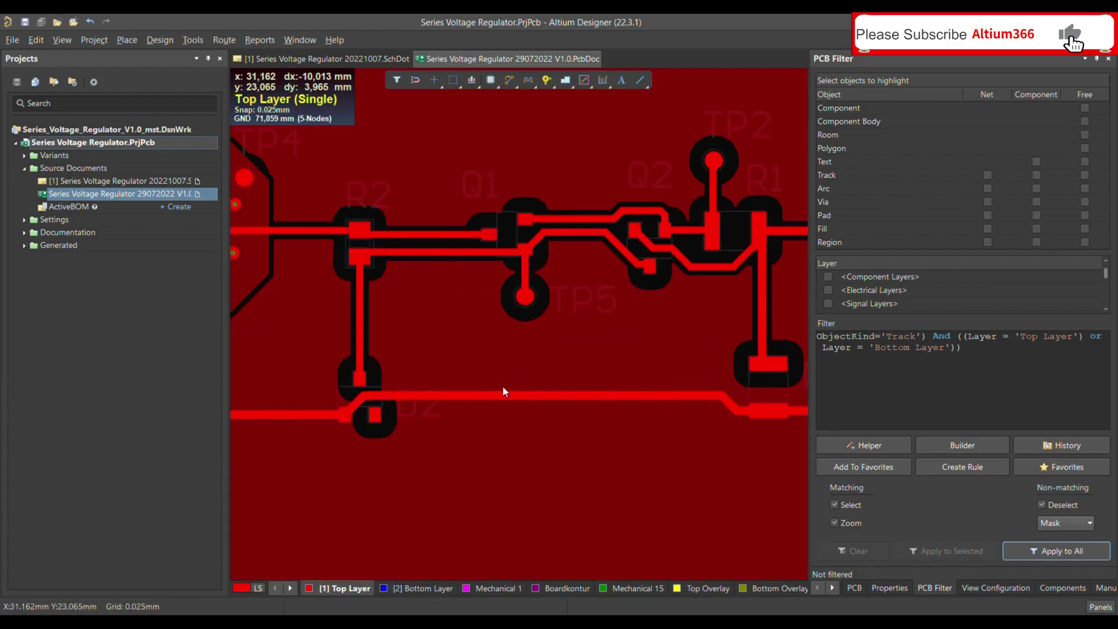
ctrl+scroll(454, 436, down, 2)
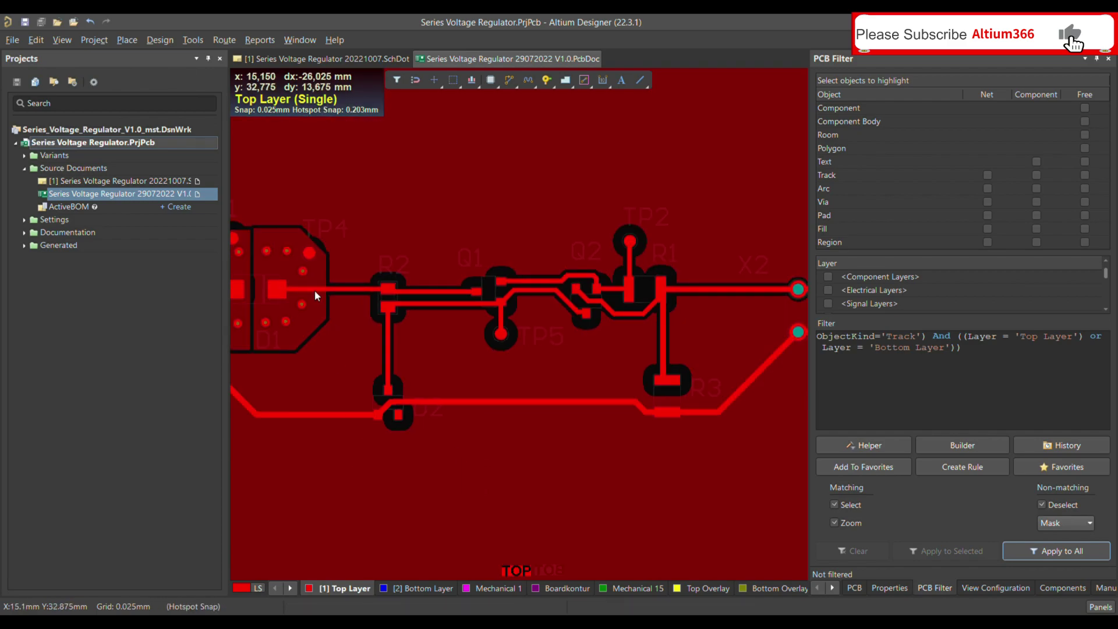
Step: Copy a via beside D1 and place two copies on the horizontal GND track between D2 and R3
click(301, 303)
key(ctrl+c)
click(340, 337)
key(ctrl+v)
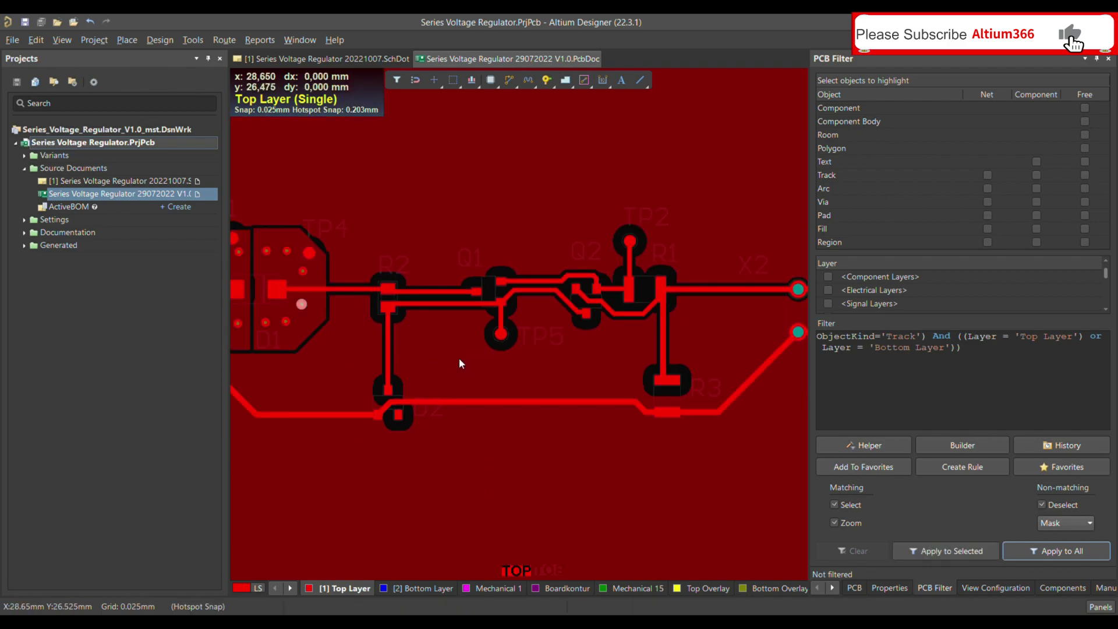
click(477, 384)
ctrl+scroll(634, 440, up, 2)
ctrl+scroll(634, 443, up, 2)
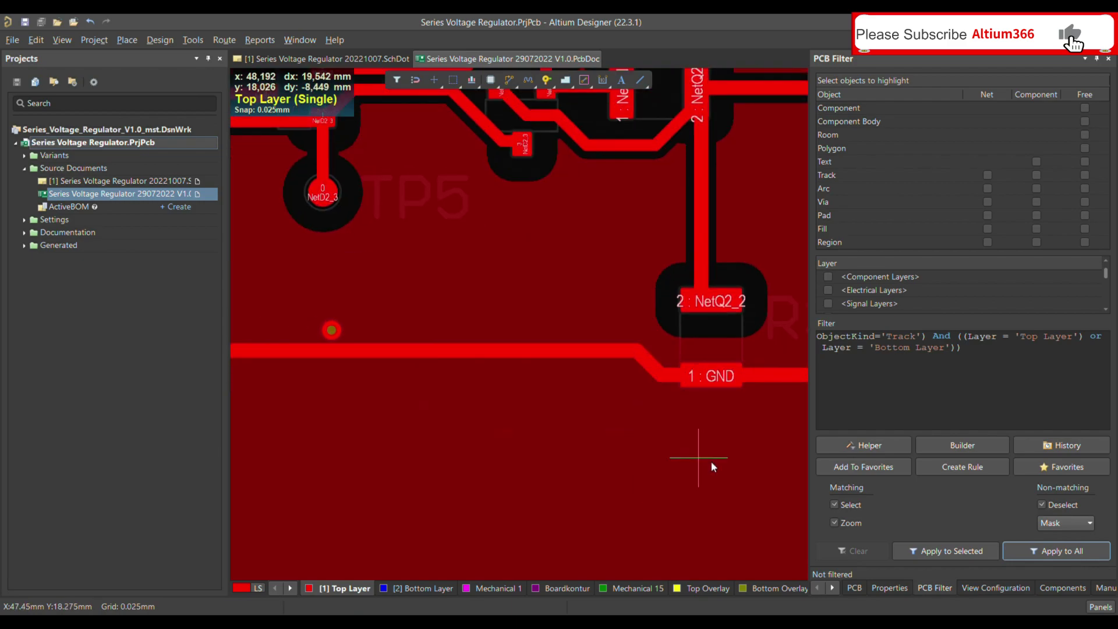
ctrl+scroll(710, 462, down, 3)
ctrl+scroll(658, 475, up, 2)
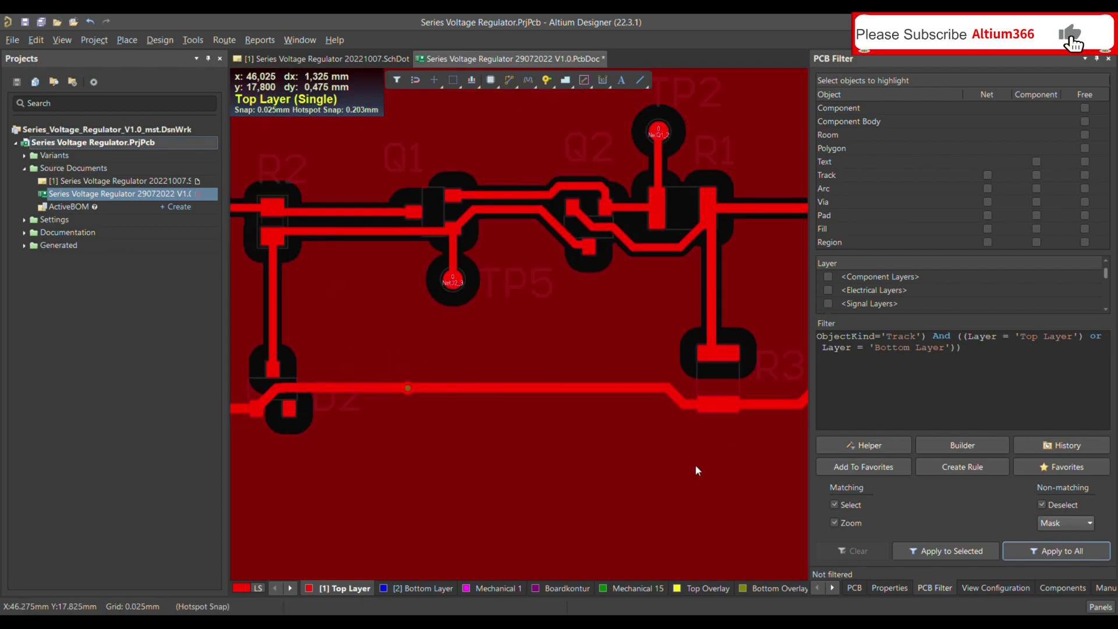
click(599, 357)
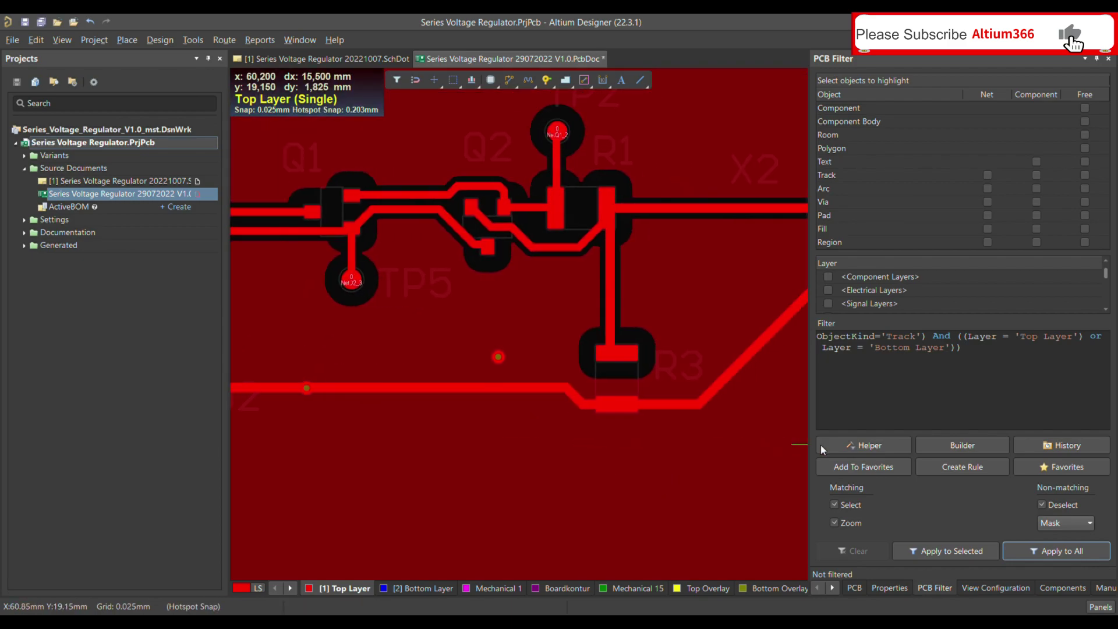
click(695, 474)
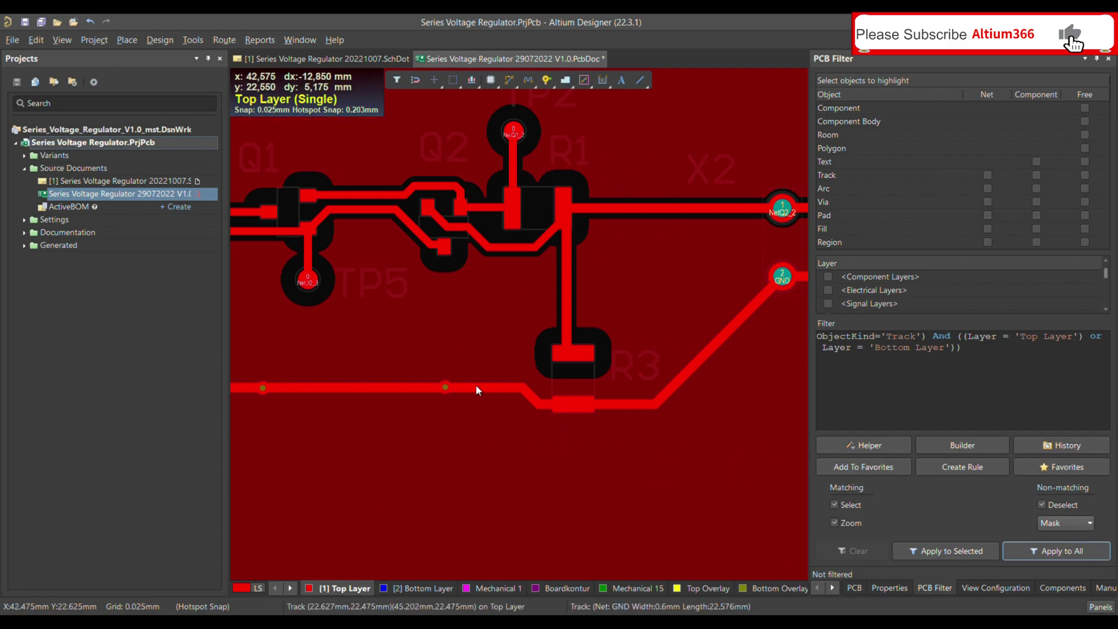
Step: Move the horizontal GND track between D2 and R3 from the top layer to the Bottom Layer and deselect it
click(385, 389)
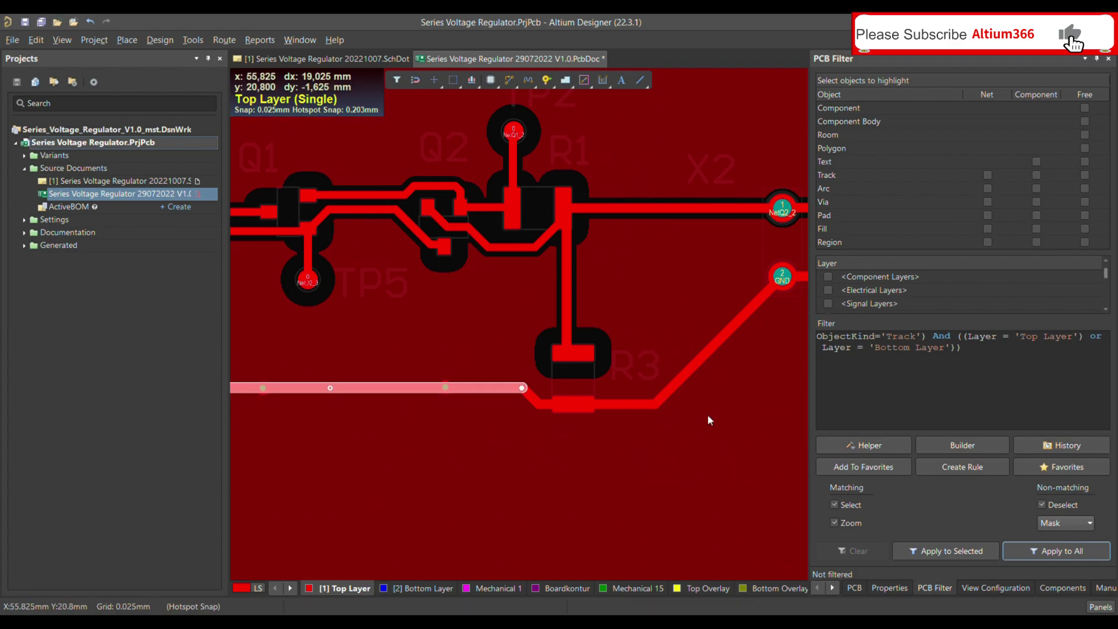
ctrl+scroll(492, 404, down, 2)
ctrl+scroll(422, 405, up, 4)
ctrl+scroll(436, 401, down, 2)
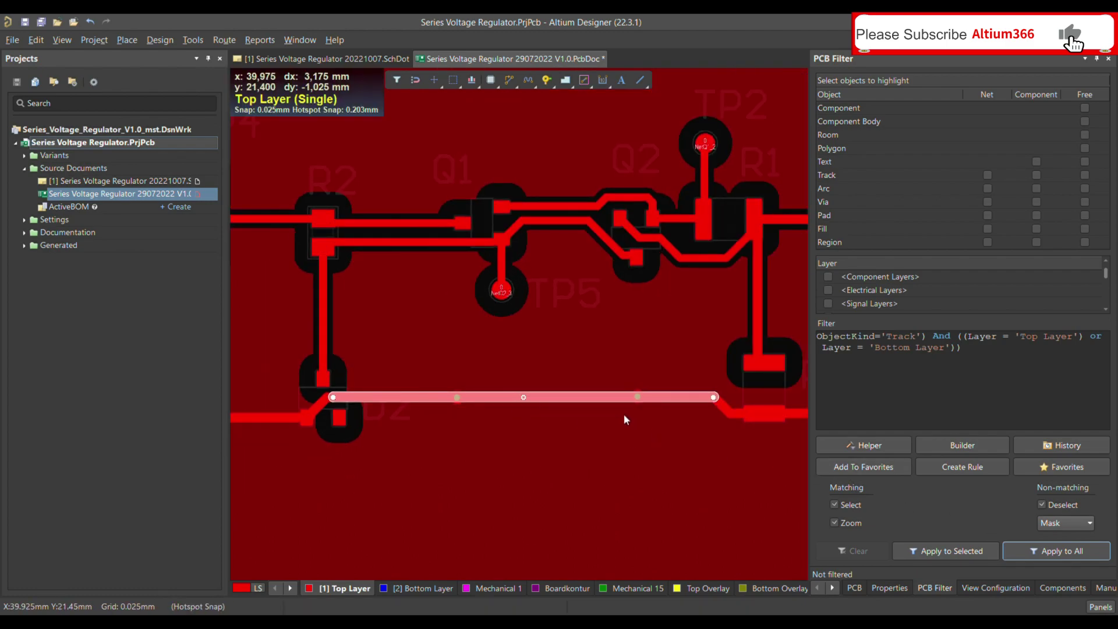
click(572, 402)
double_click(568, 401)
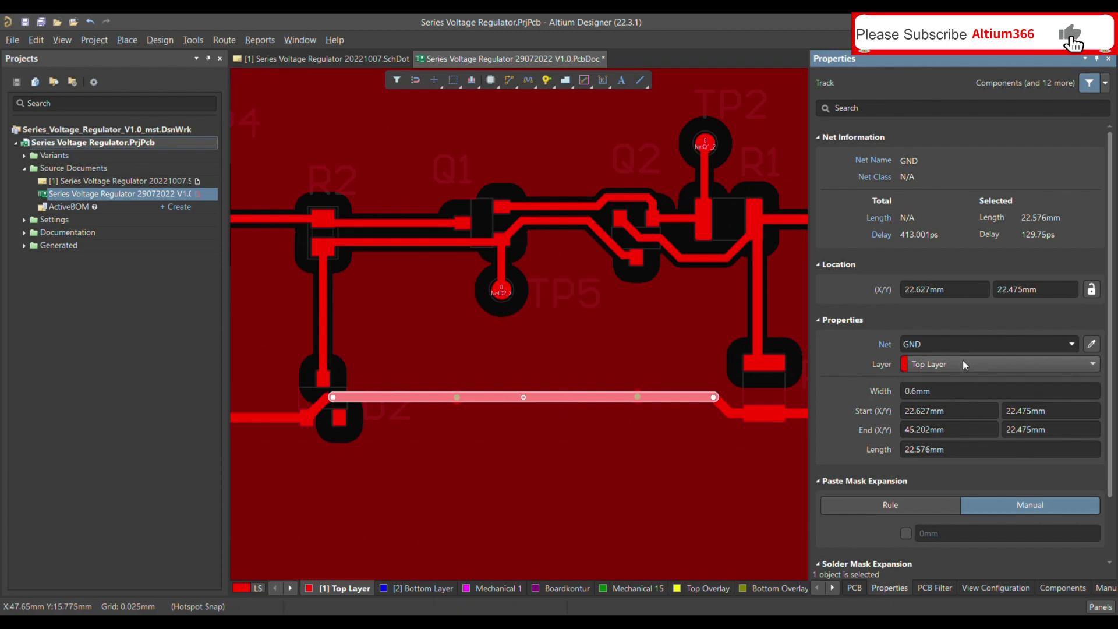
scroll(959, 364, down, 1)
click(568, 459)
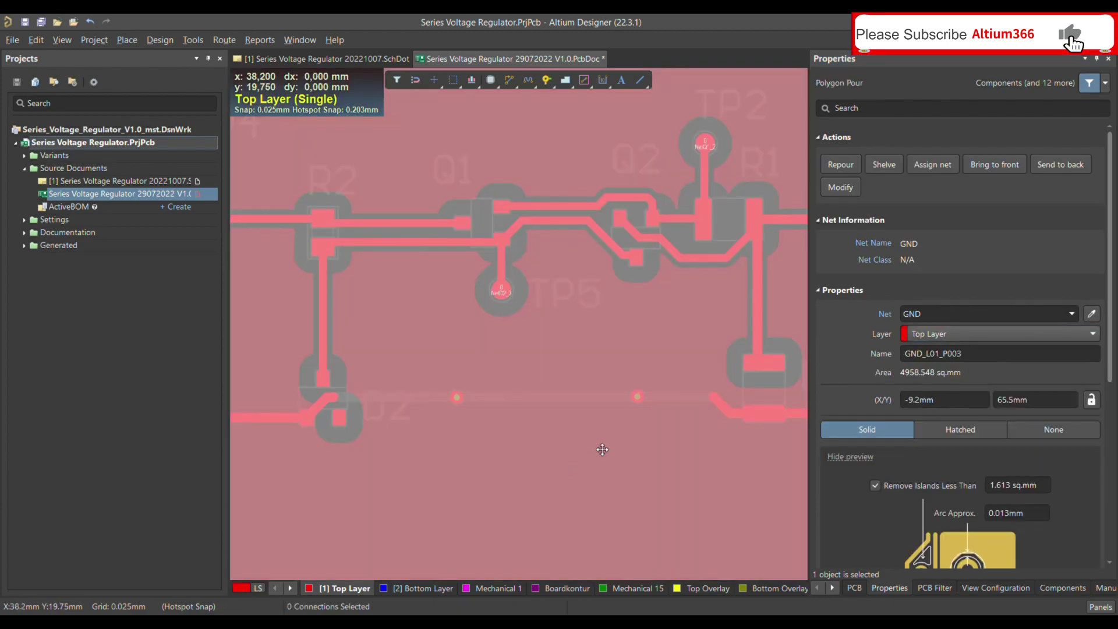
click(366, 403)
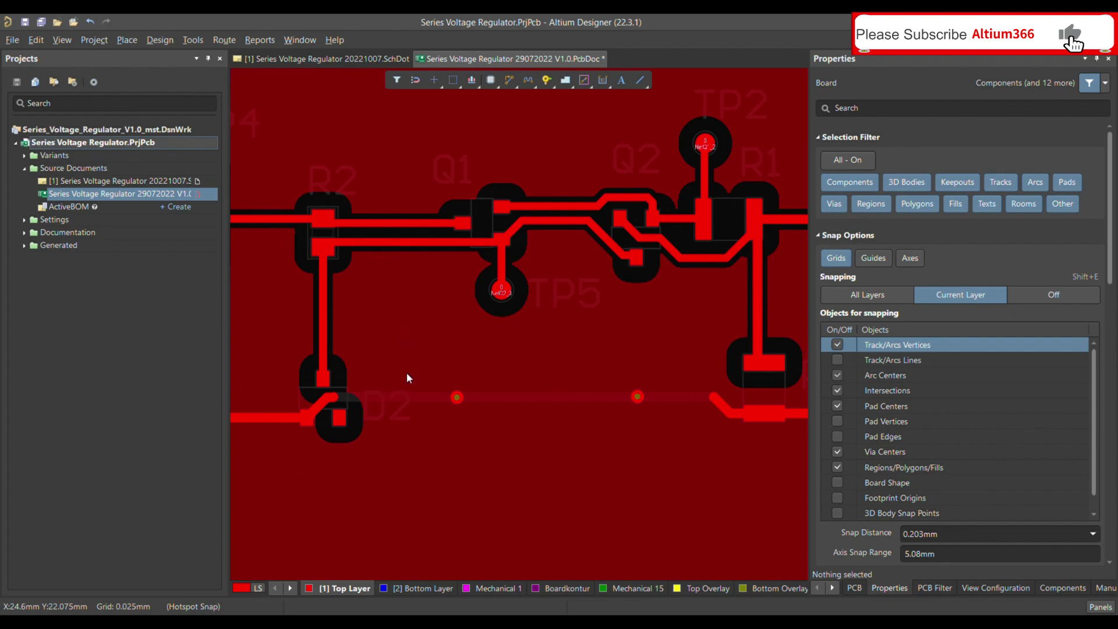
Step: Route 0.6 mm GND tracks on the top layer joining the track ends at D2 and R3 to their nearest new vias
key(ctrl+w)
click(338, 396)
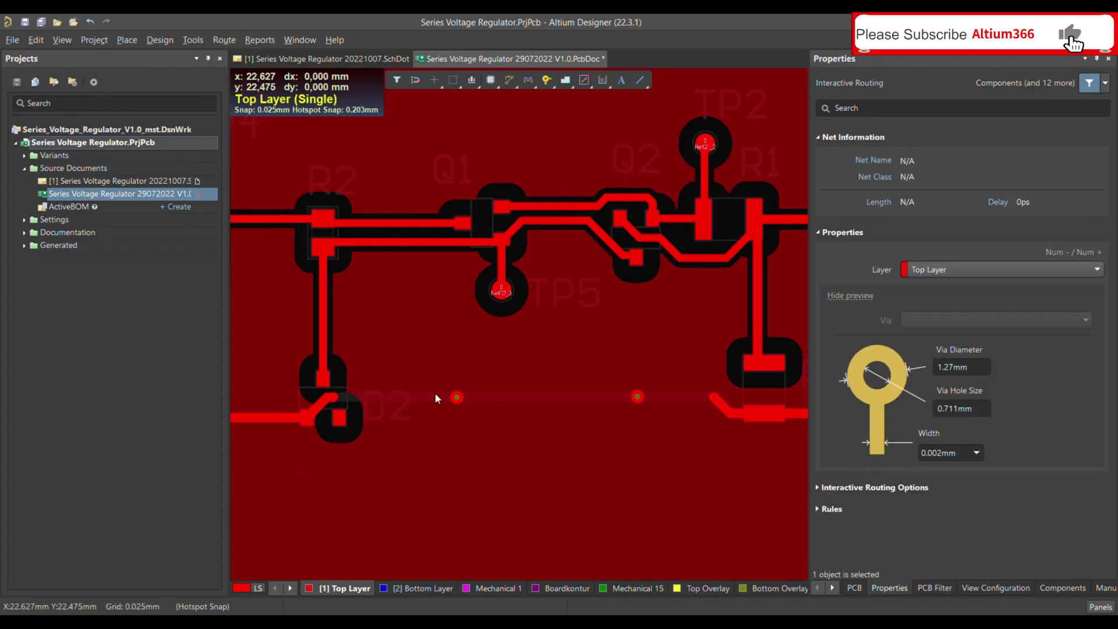
click(456, 397)
right_click(458, 397)
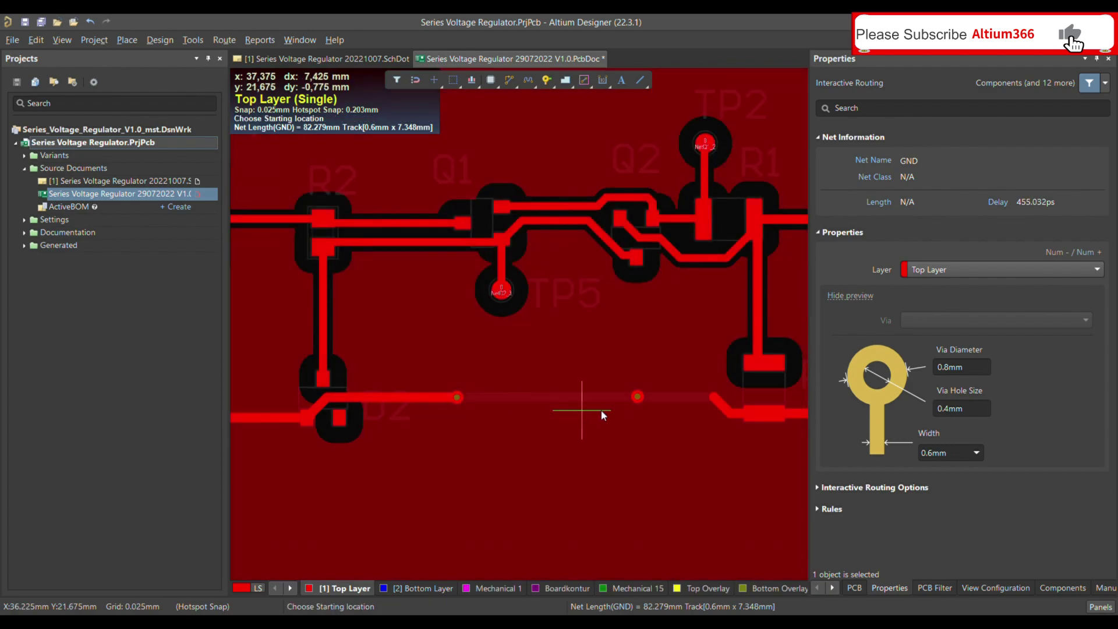
click(637, 396)
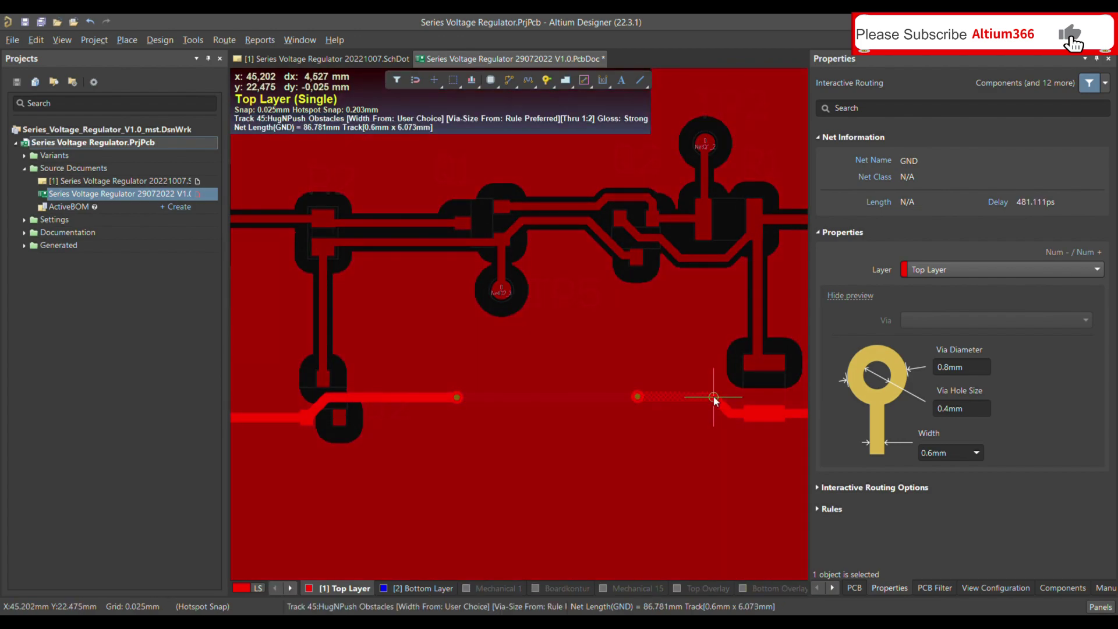
click(713, 396)
right_click(714, 396)
right_click(713, 396)
Step: Shorten the GND track on the Bottom Layer at both ends so it spans only between the two vias
click(420, 588)
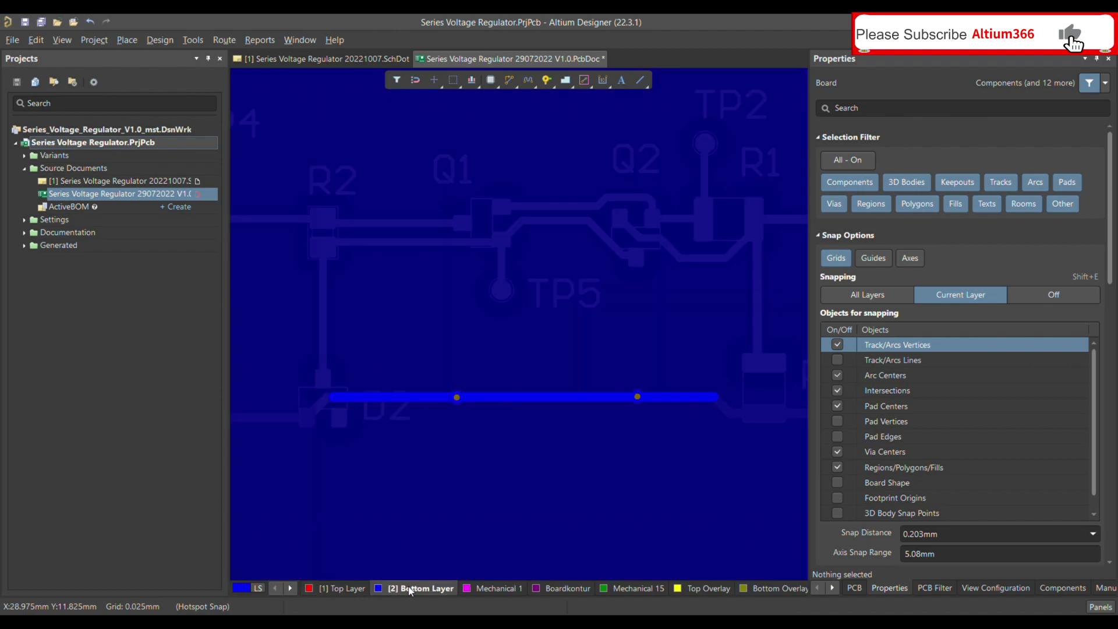
click(425, 395)
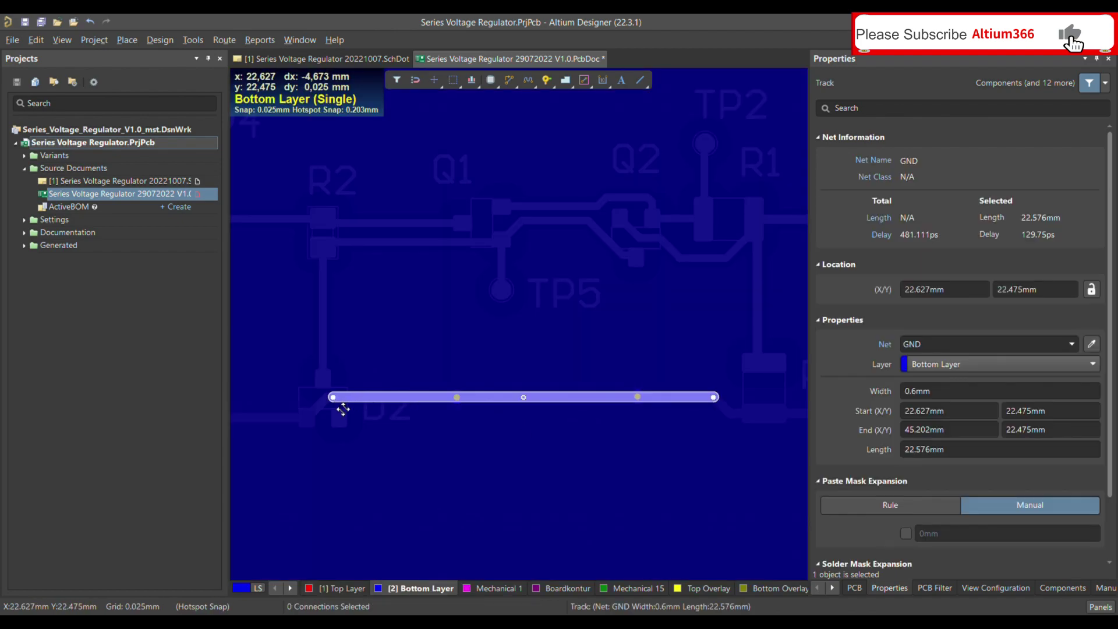
drag(341, 402, 464, 402)
shift+click(715, 397)
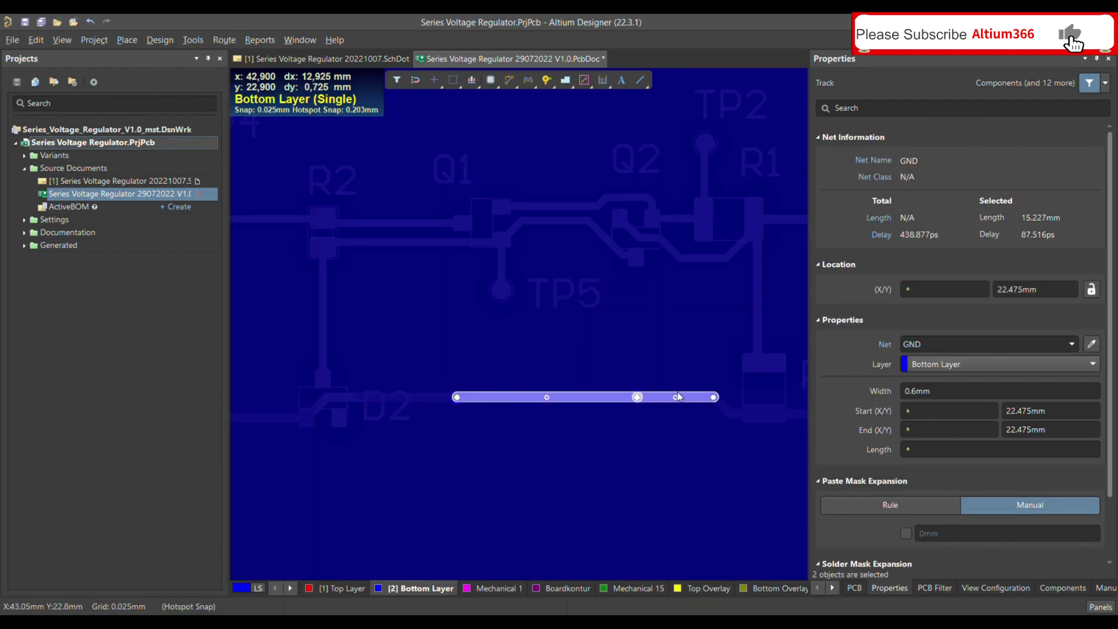
drag(714, 397, 637, 397)
click(553, 423)
click(443, 408)
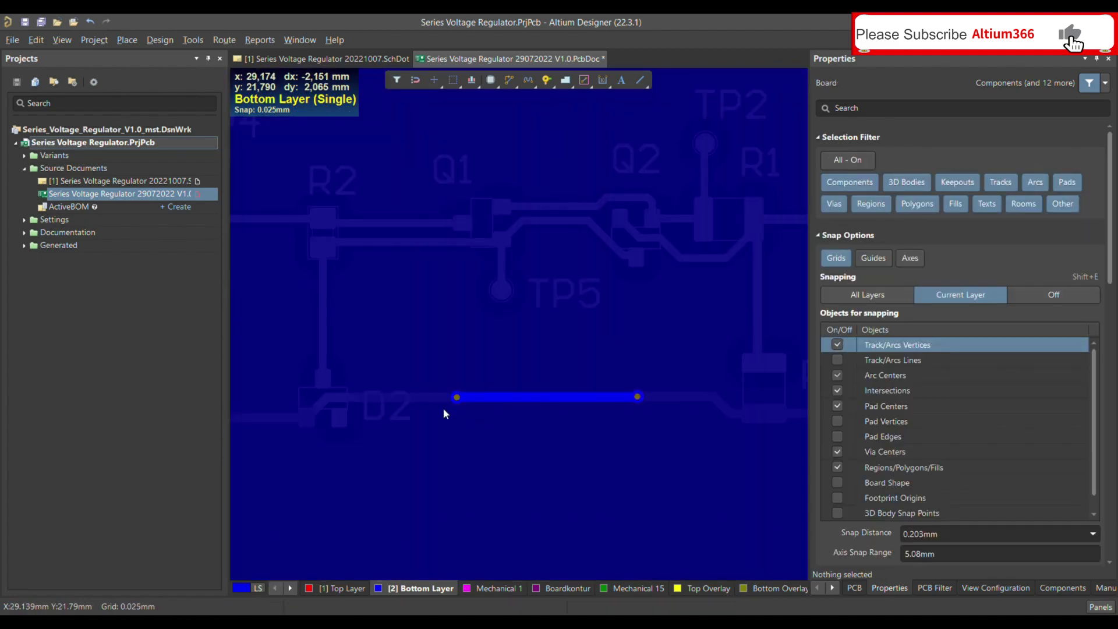
ctrl+scroll(443, 412, down, 2)
click(460, 459)
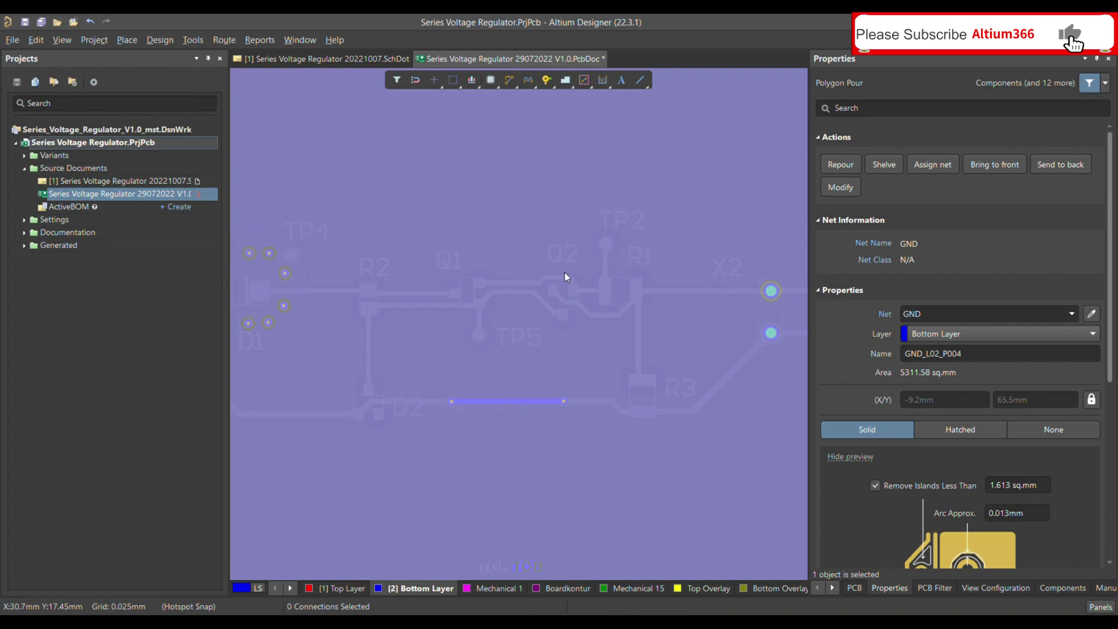
click(463, 479)
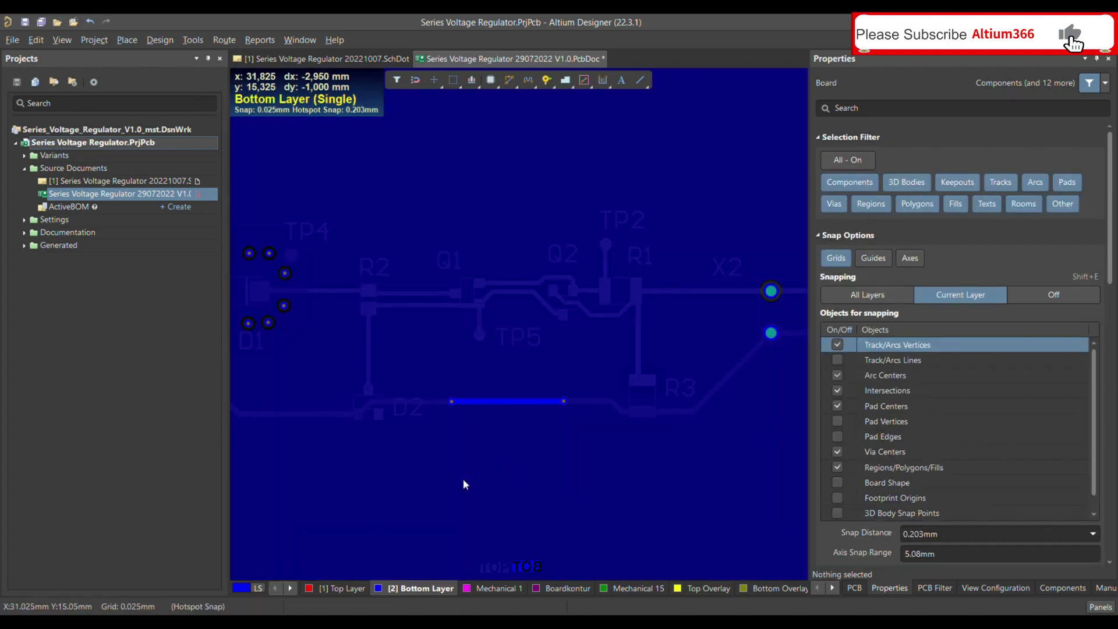
Step: Return to the Top Layer, apply the existing track query to all objects and clear the selection to compare track colours
key(KP_Multiply)
ctrl+scroll(516, 454, down, 3)
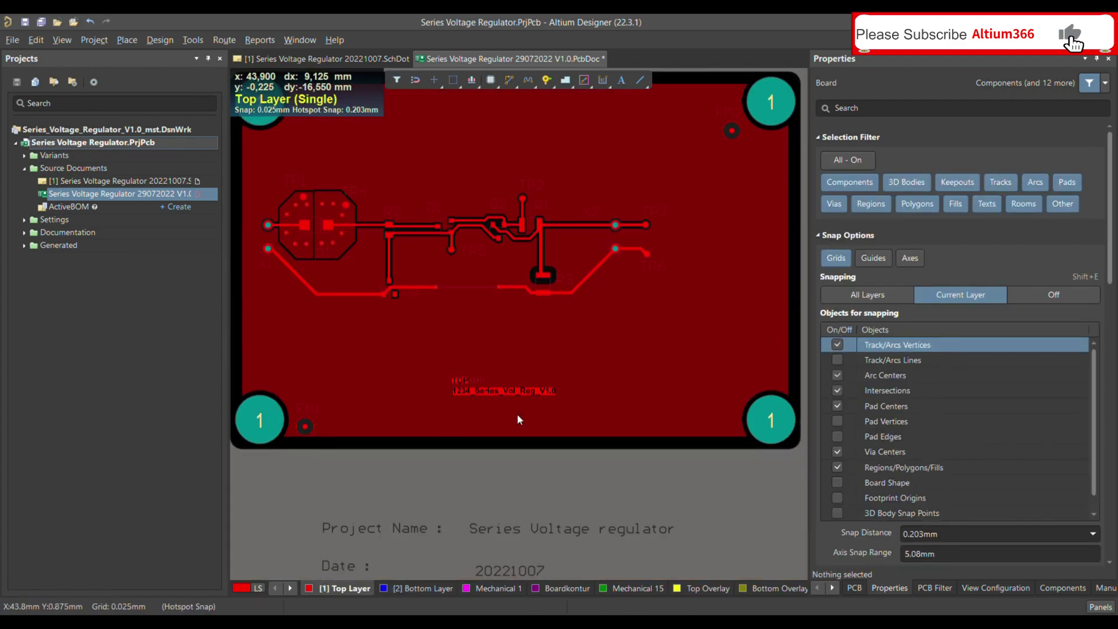
ctrl+scroll(481, 229, up, 3)
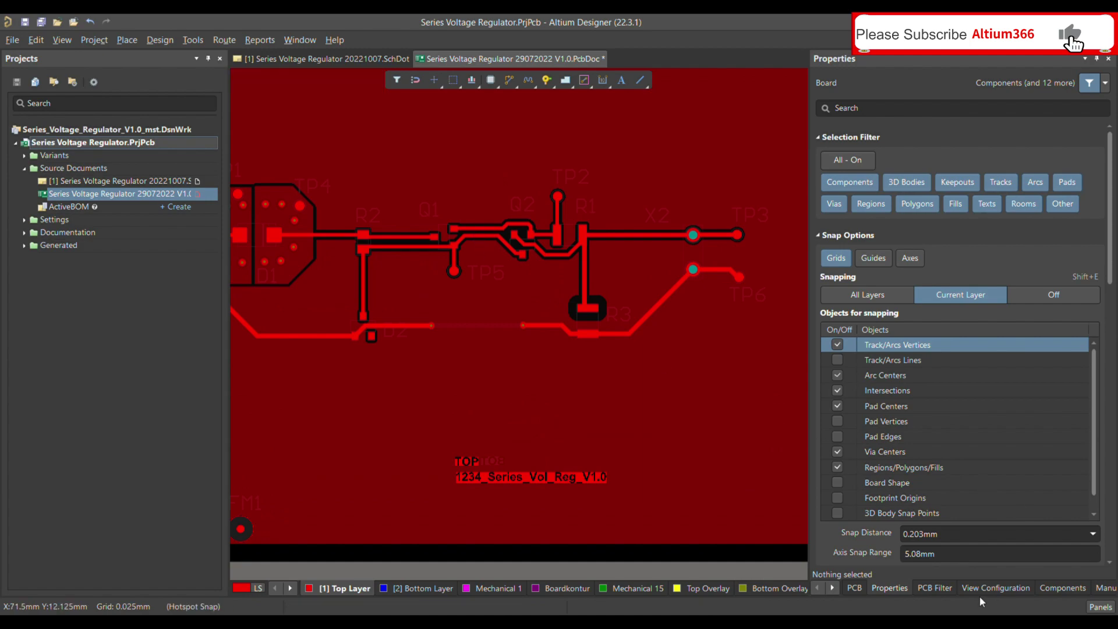
click(934, 589)
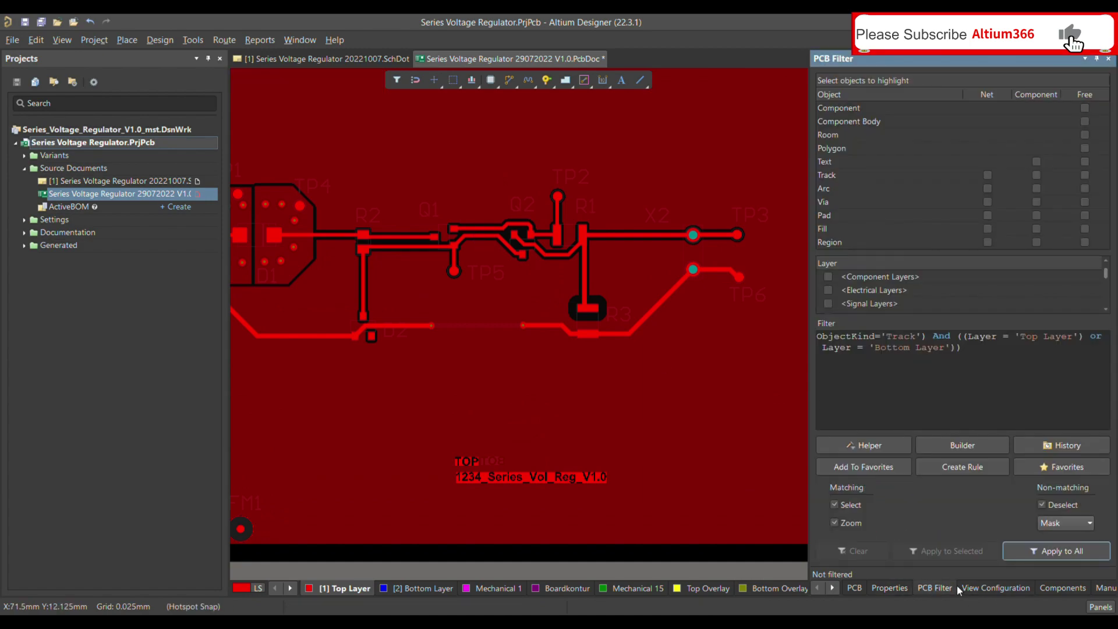
click(1082, 555)
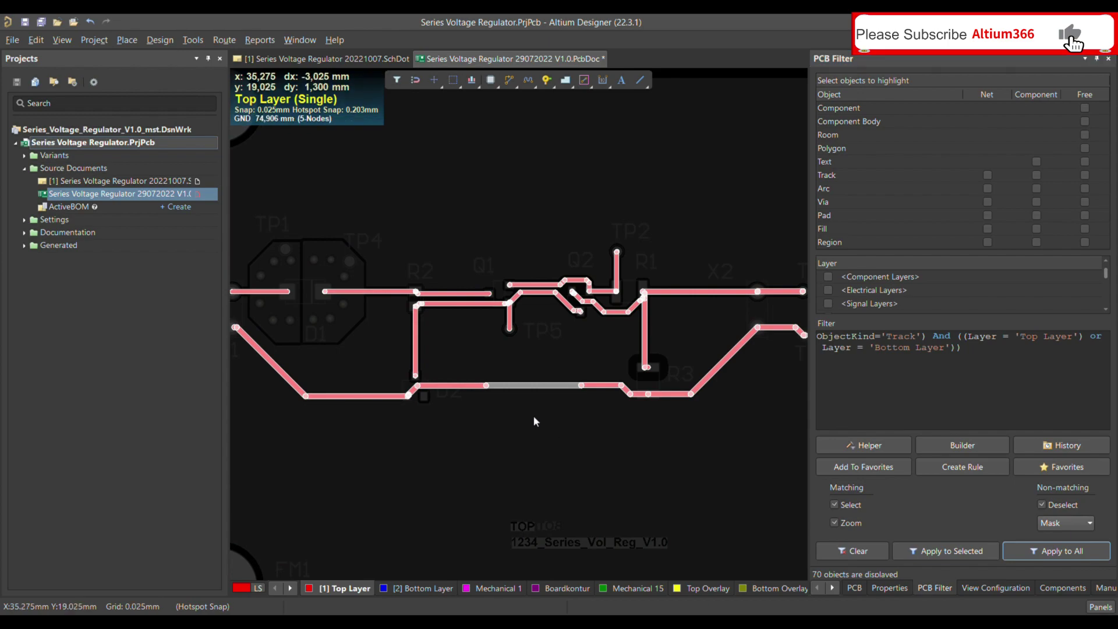
click(534, 417)
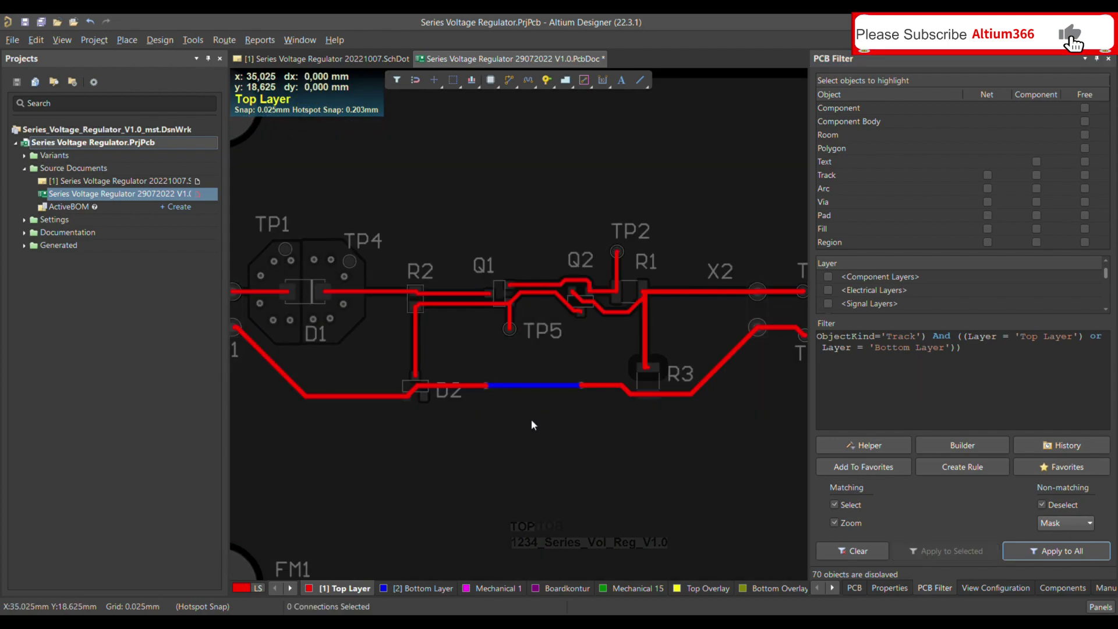
ctrl+scroll(567, 432, down, 1)
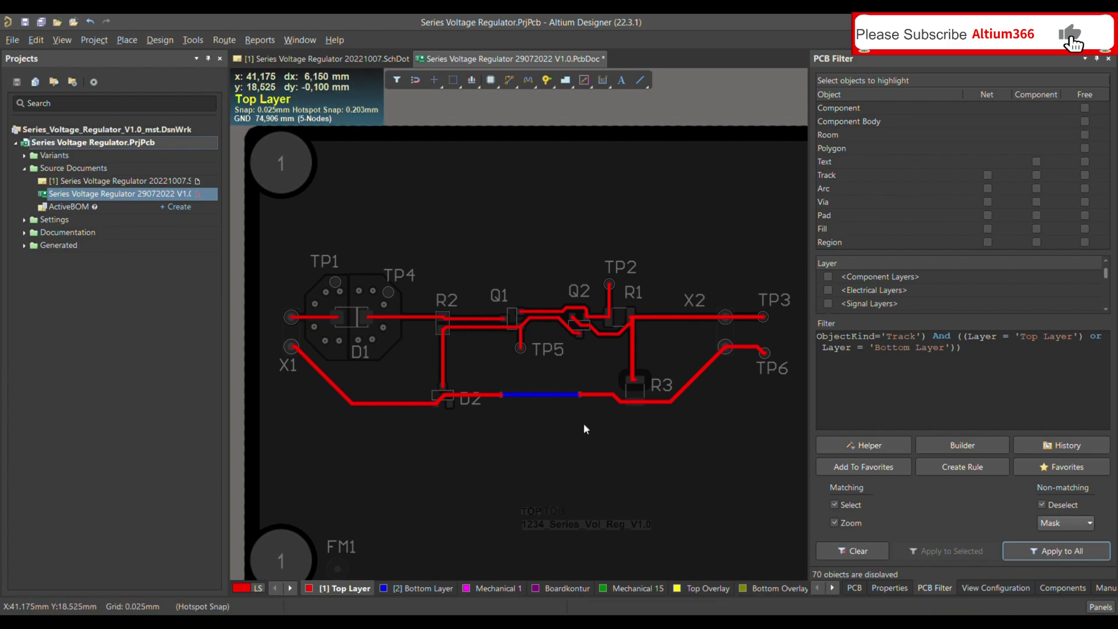
ctrl+scroll(584, 424, down, 1)
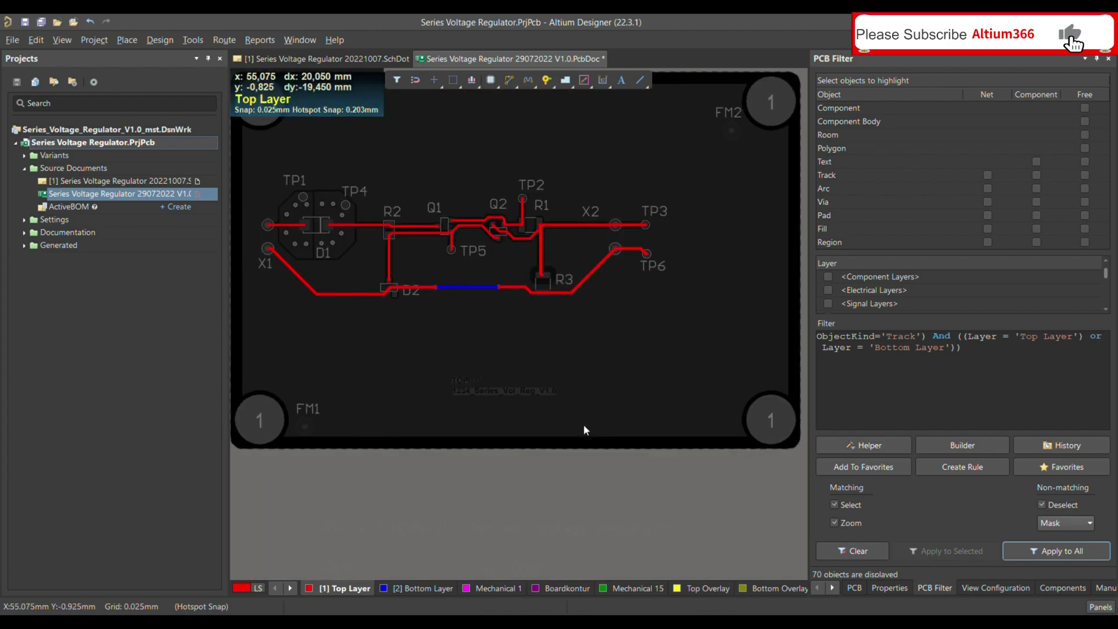
Step: Clear the active filter, append And ( Width < AsMM(0.5)) to the query and apply it to all objects
key(shift+c)
scroll(579, 384, up, 1)
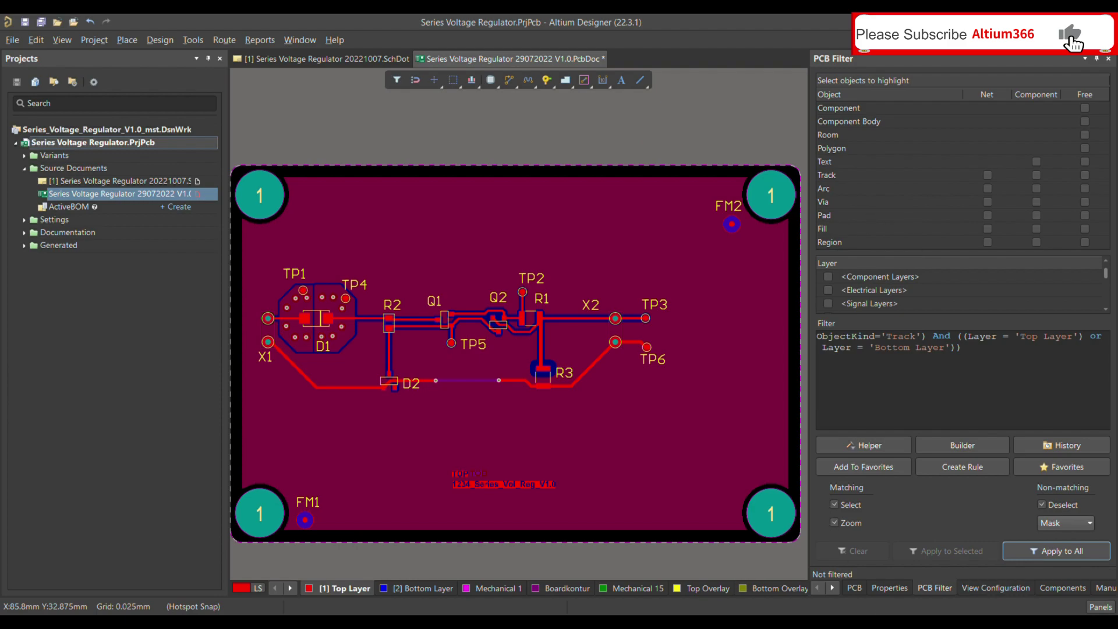
click(981, 363)
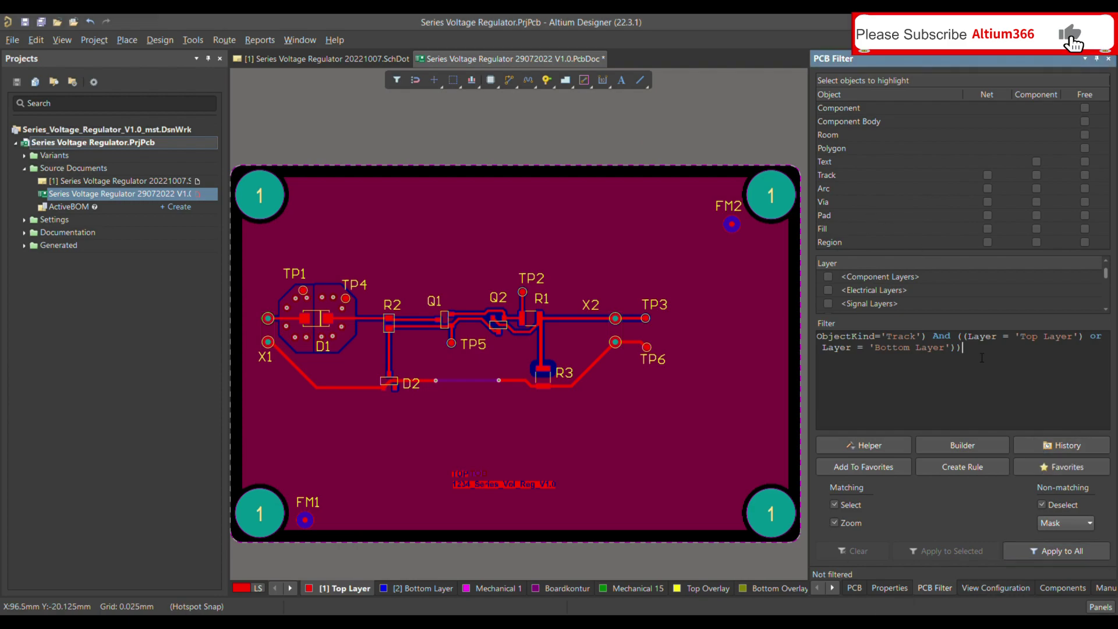
text(And ( Width)
text(>)
key(BackSpace)
text(<)
text( A)
text(s)
text(MM)
text(()
text(0.)
text(5)))
click(1075, 551)
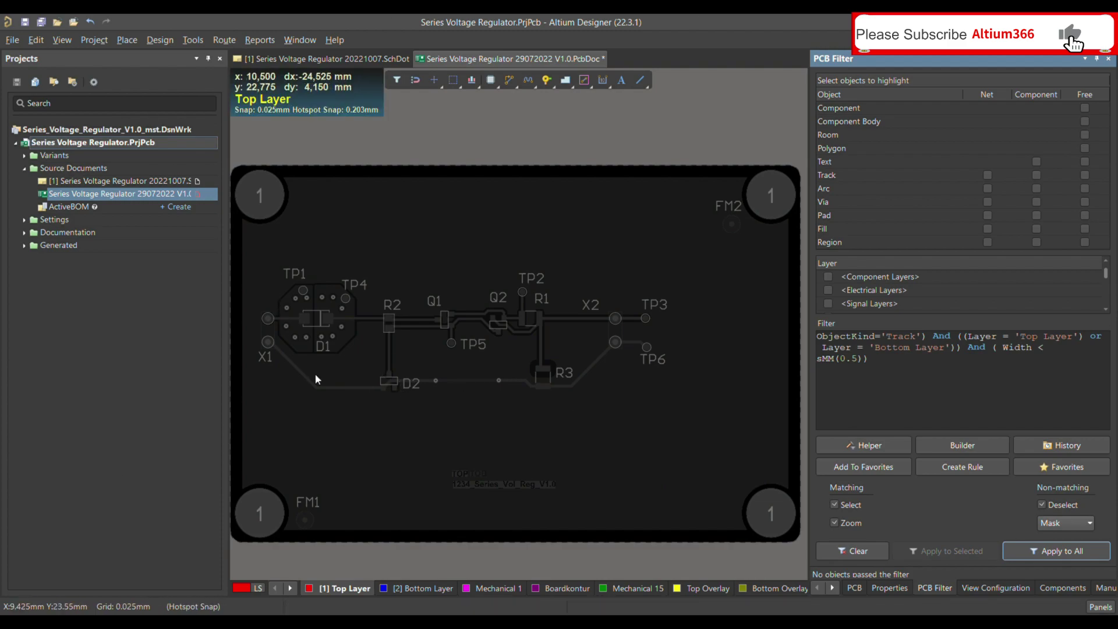
Step: Clear the filter and check the width of the lower track between R2 and Q1 in its properties
key(shift+c)
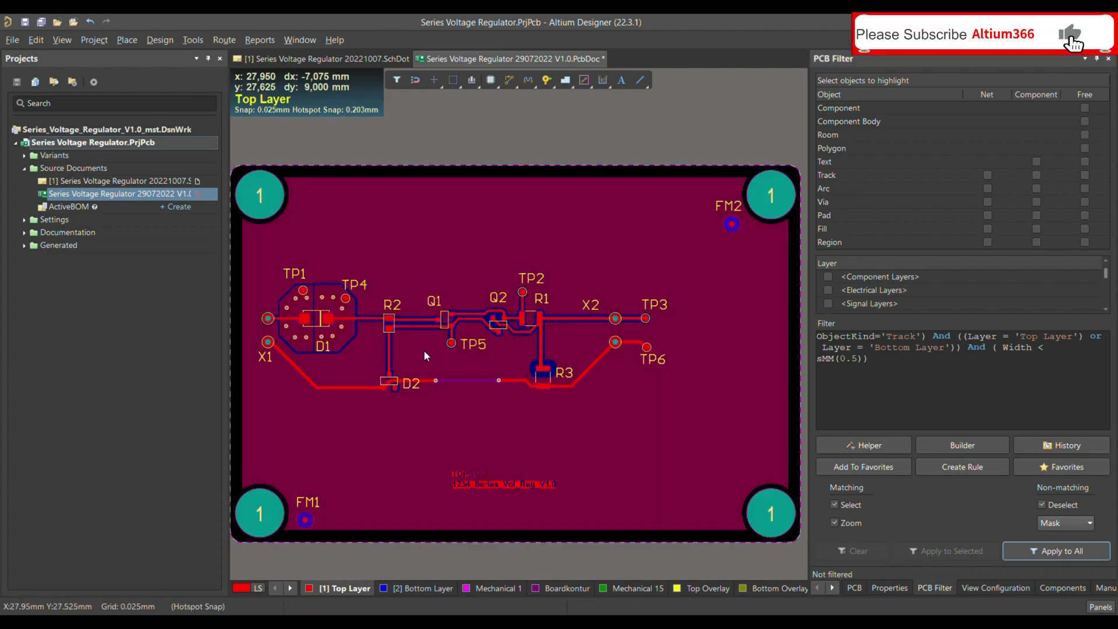
ctrl+scroll(407, 313, up, 2)
ctrl+scroll(406, 313, up, 1)
double_click(437, 341)
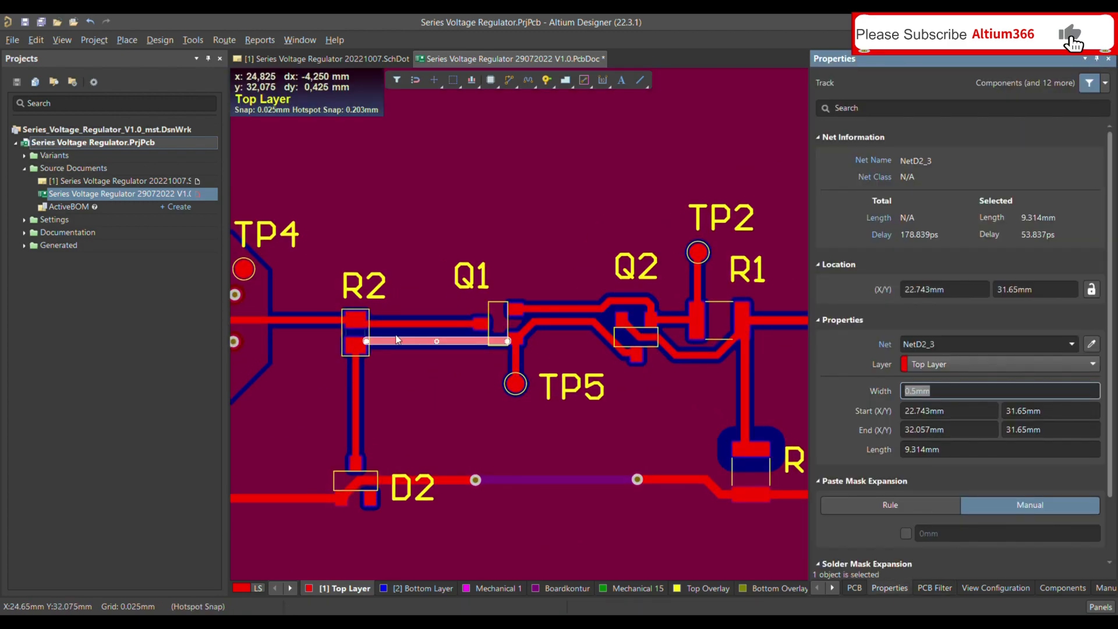
click(555, 537)
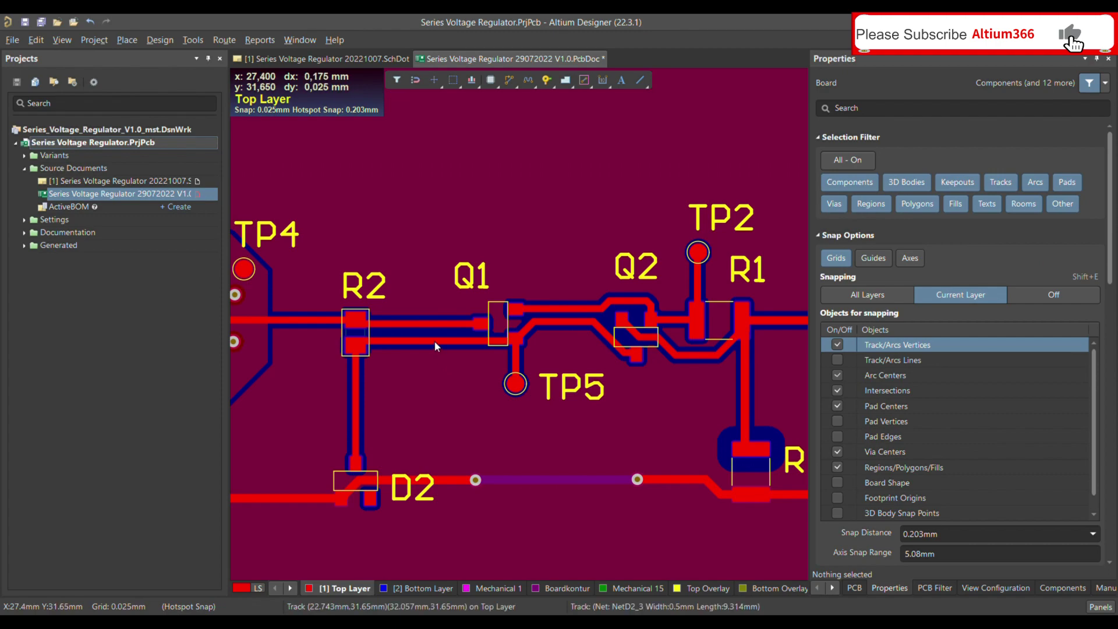
click(435, 340)
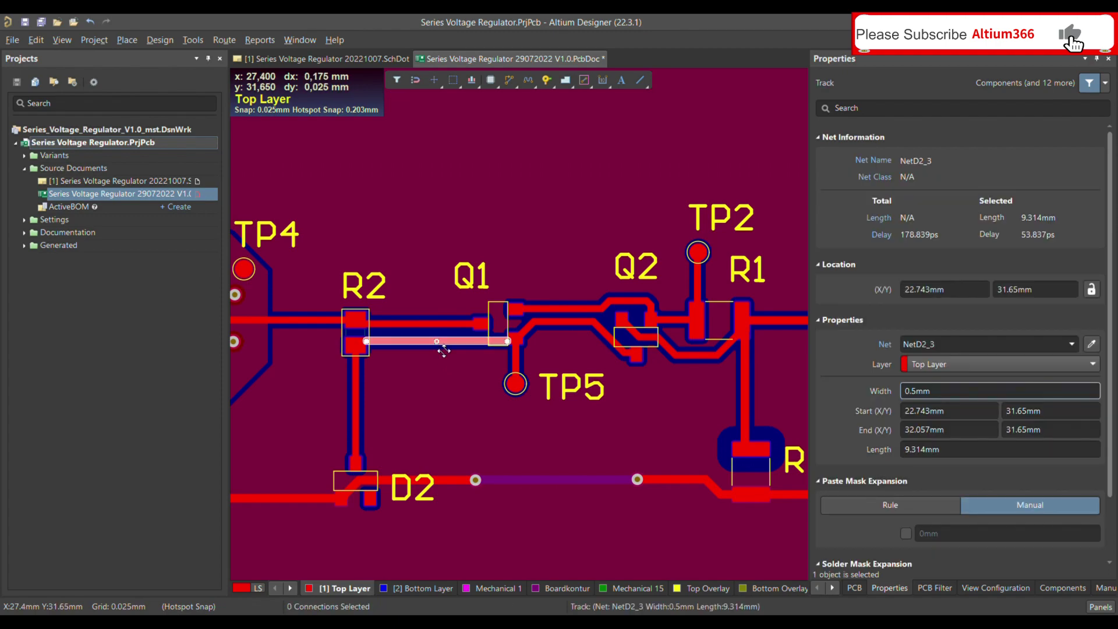
click(452, 480)
click(540, 466)
ctrl+scroll(541, 466, down, 2)
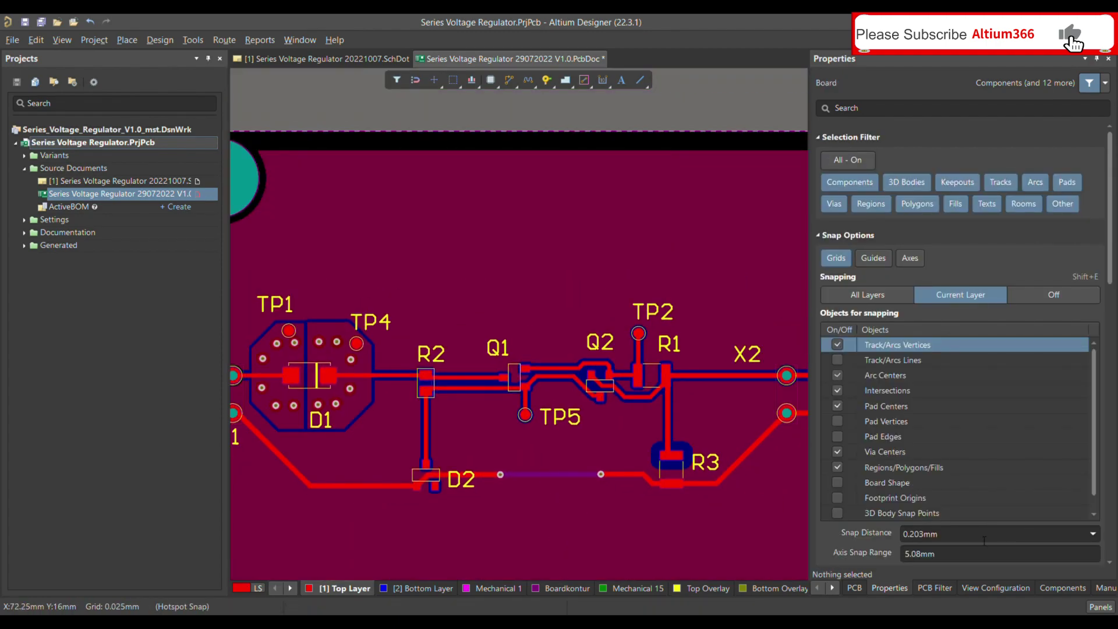
Step: Change the query's width condition to Width < AsMM(0.6) and apply it to all objects
click(934, 588)
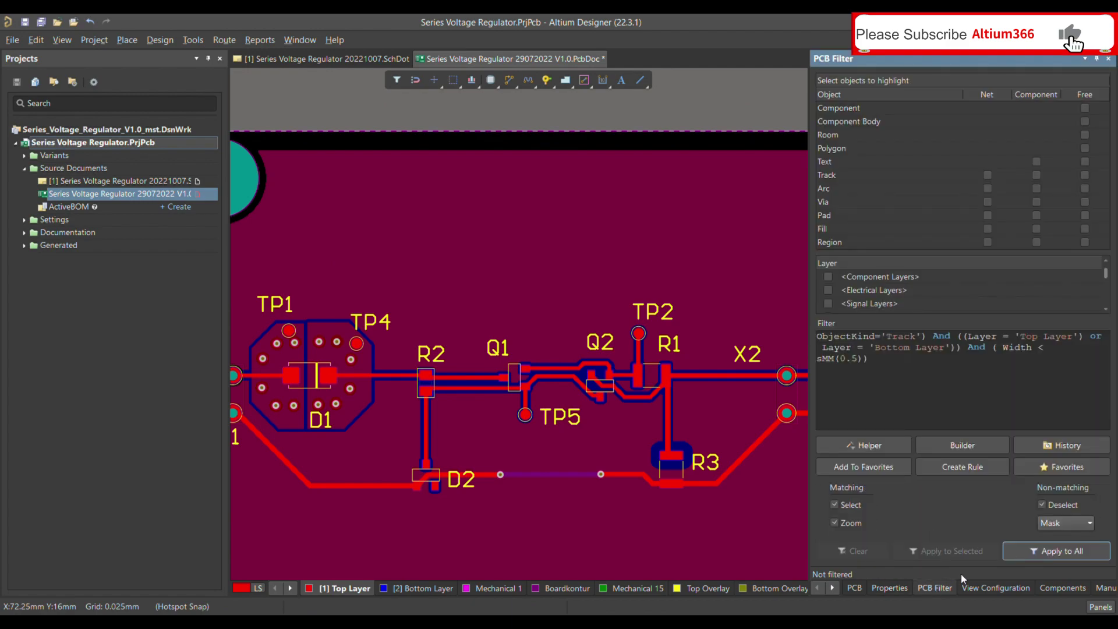
click(945, 388)
double_click(857, 361)
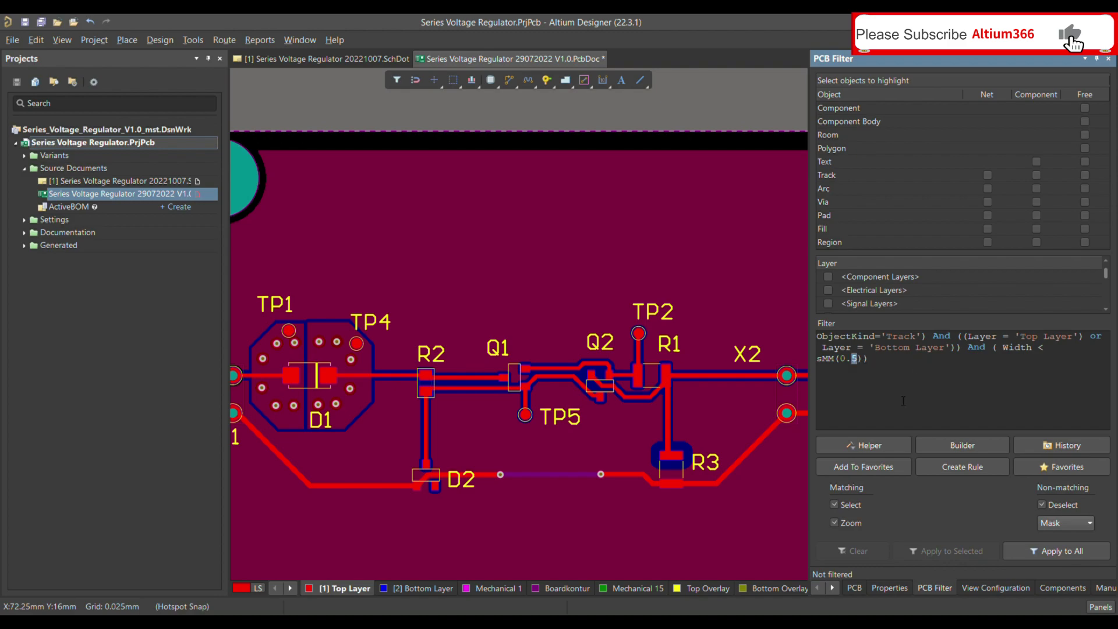
text(6)
click(899, 411)
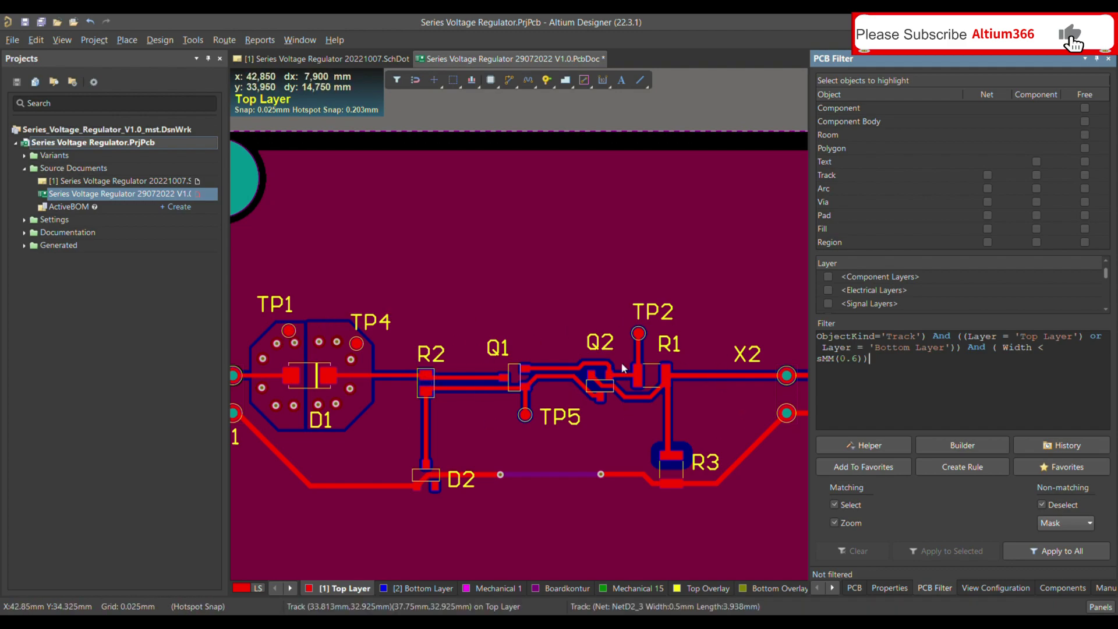
click(1068, 549)
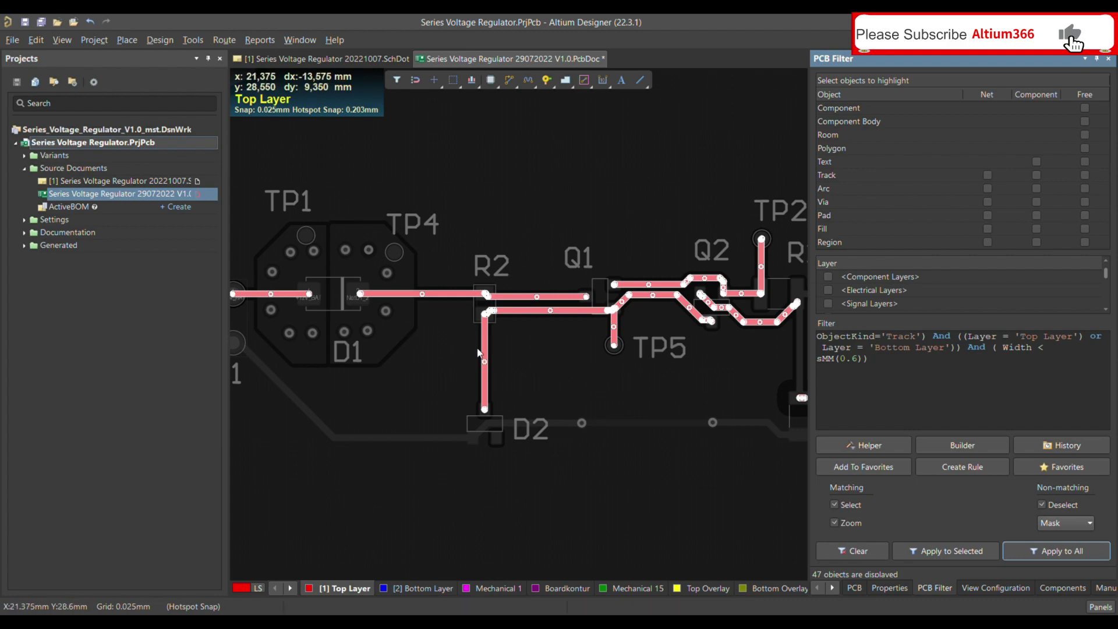
Step: Change the query's width condition to Width < AsMM(0.7), clear the old filter and apply the query to all objects
click(860, 359)
key(BackSpace)
text(7)
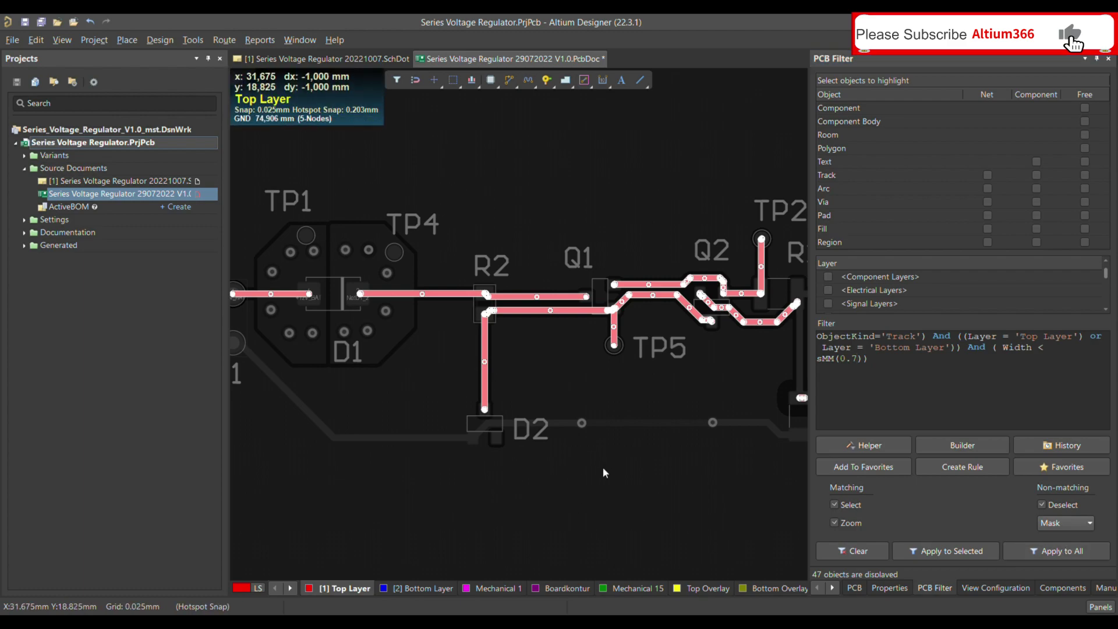
key(shift+c)
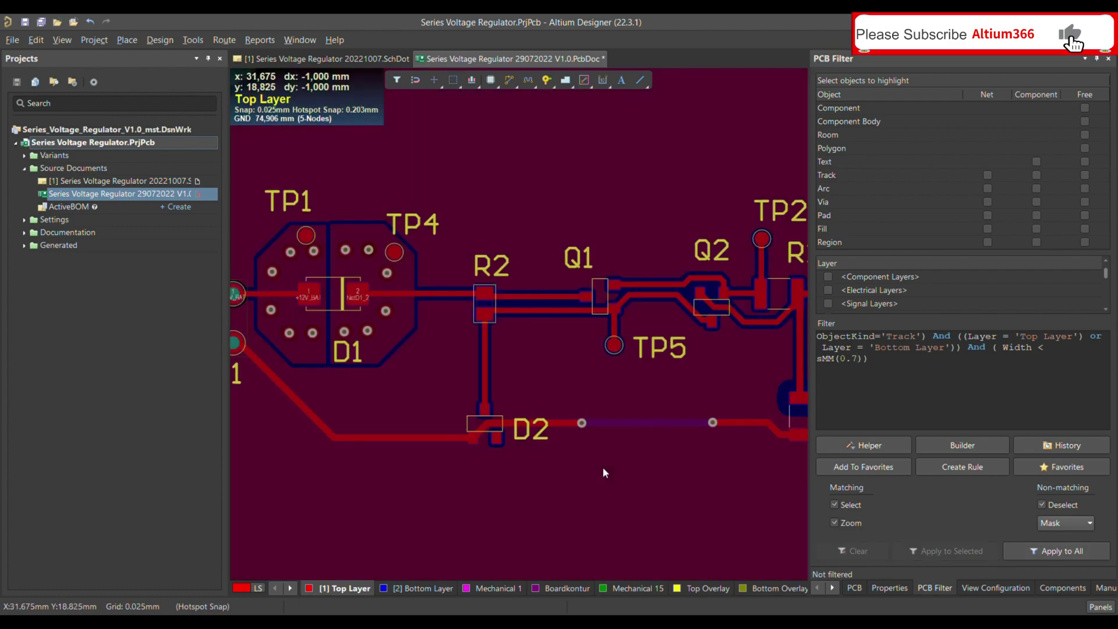
click(1064, 550)
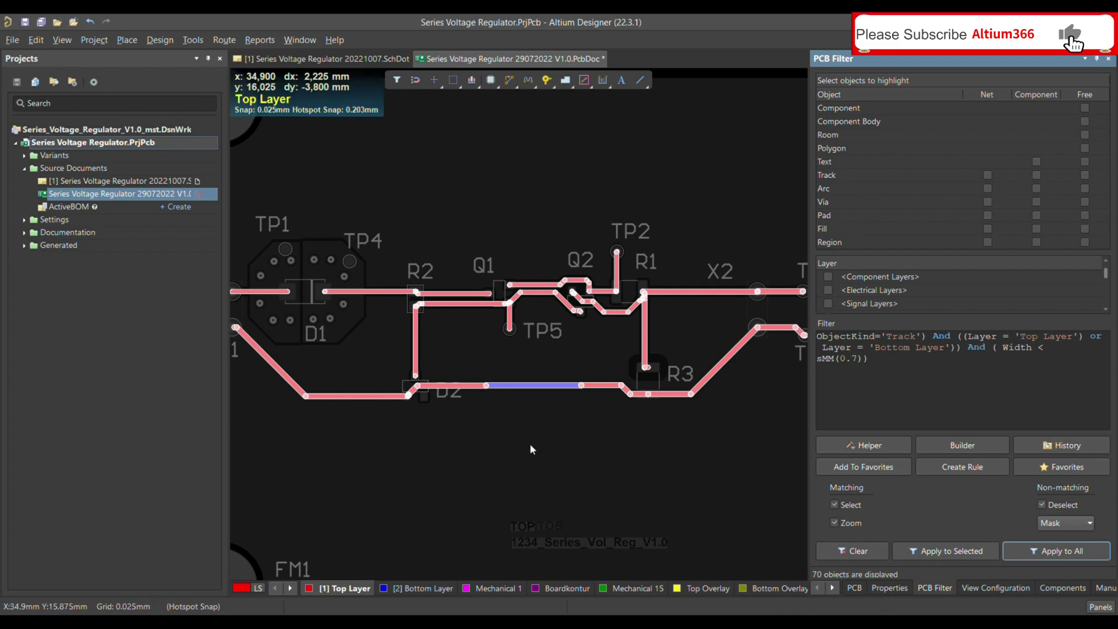
ctrl+scroll(533, 448, down, 1)
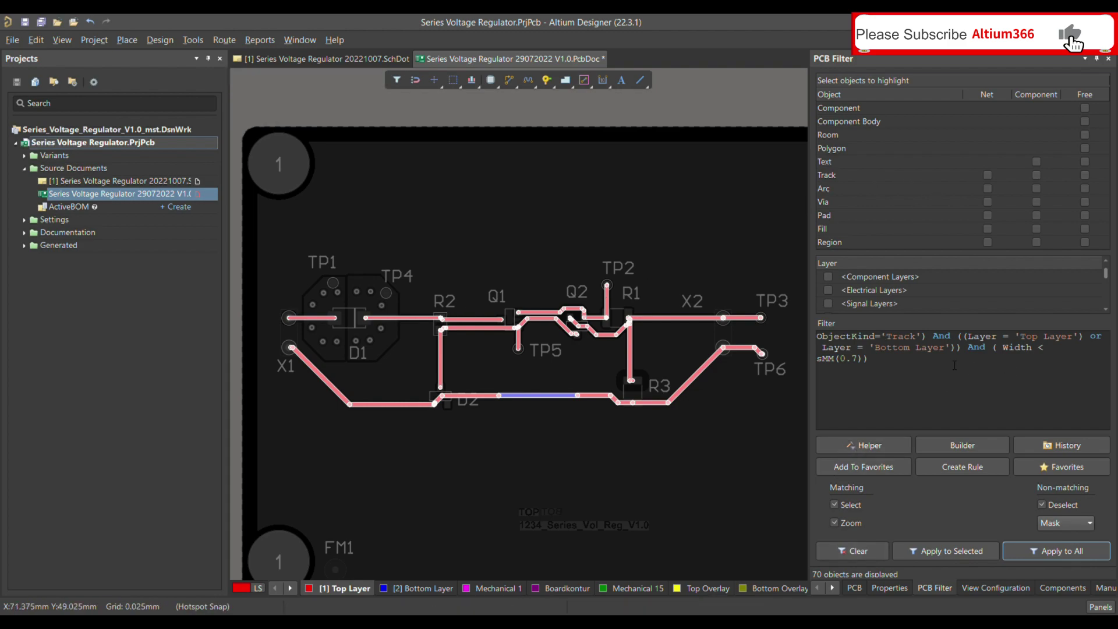
Step: Try a width limit of 0.2 mm in the track query
double_click(858, 366)
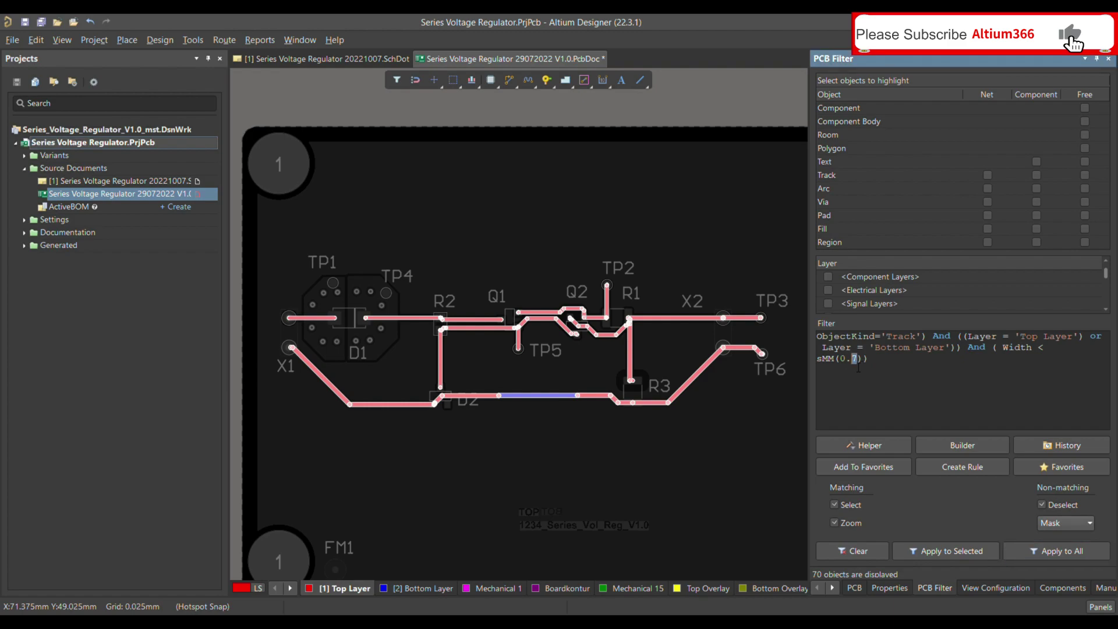
text(2)
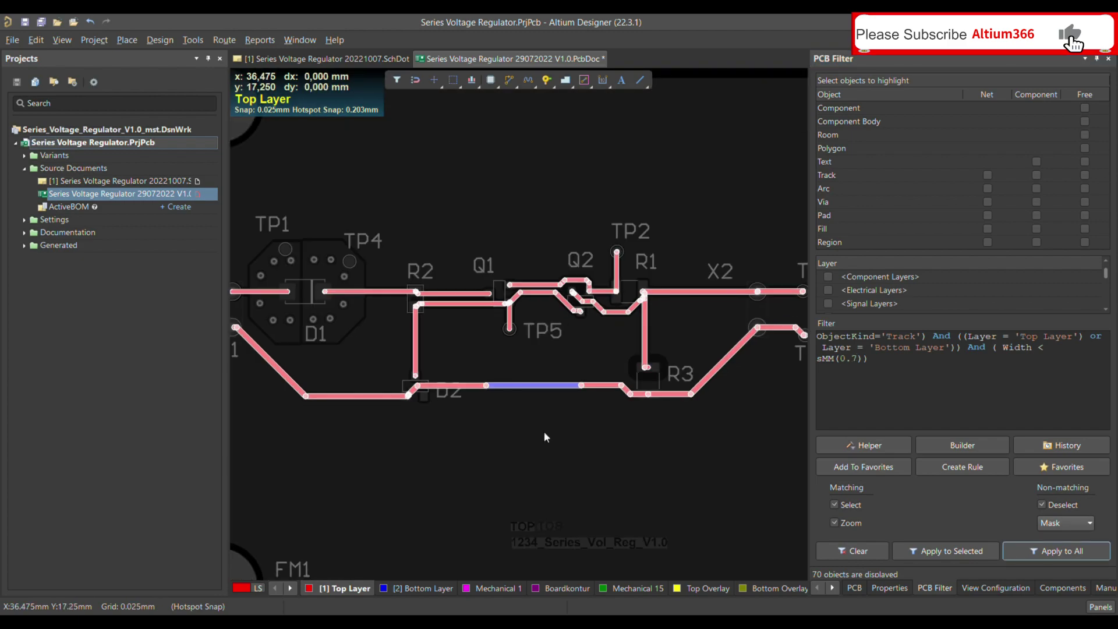
ctrl+scroll(560, 448, down, 1)
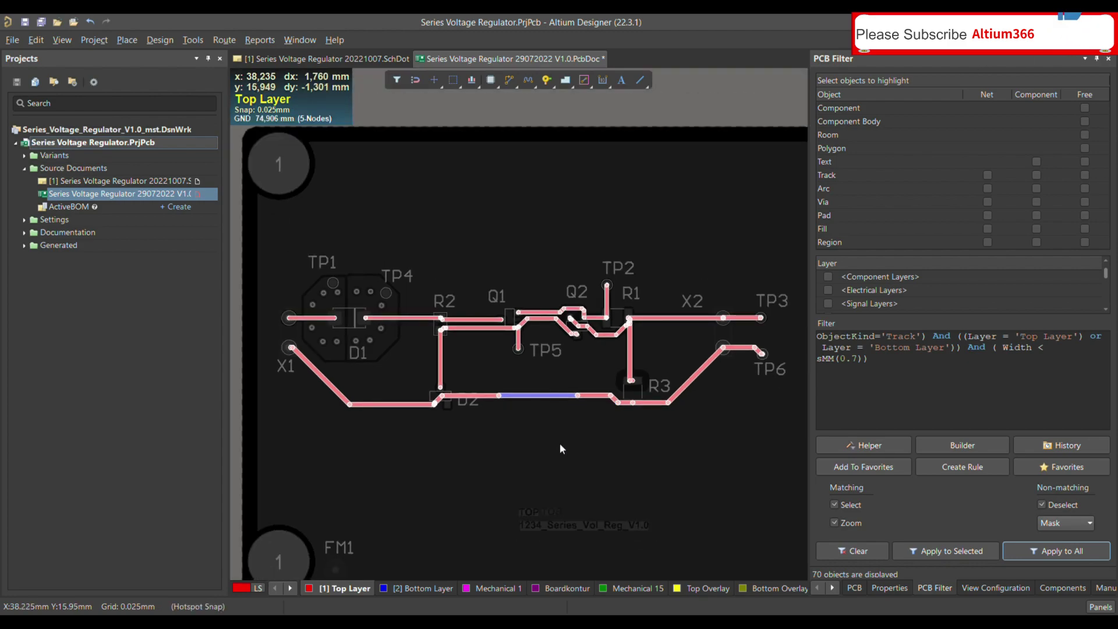